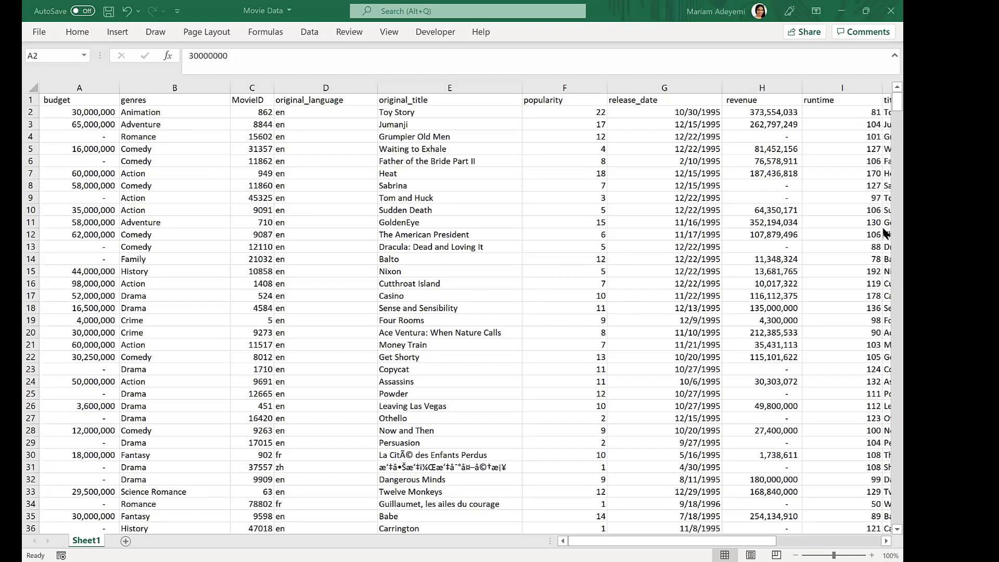
- Scroll through the movie dataset to examine its rows and columns
scroll(884, 479, down, 20)
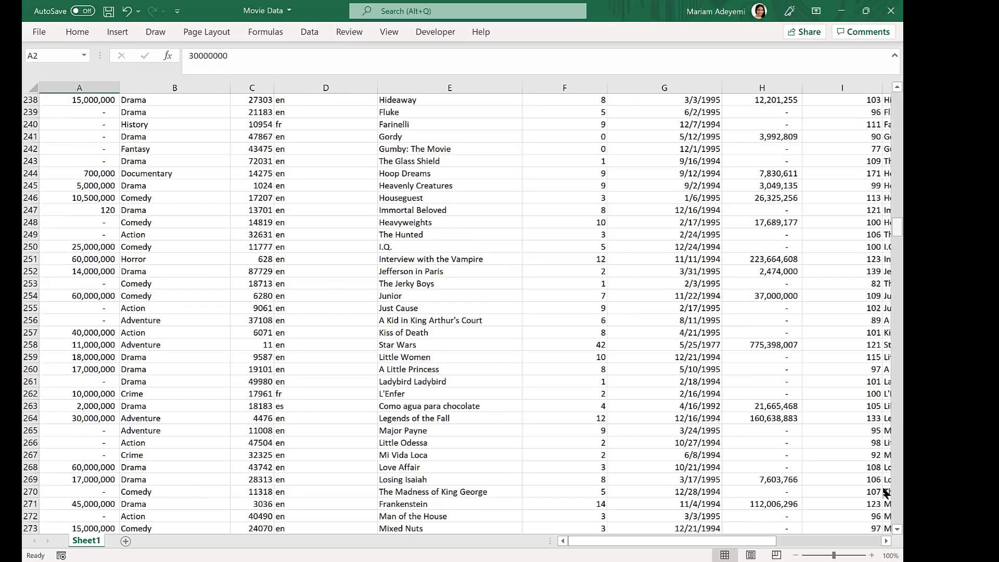
scroll(884, 416, down, 20)
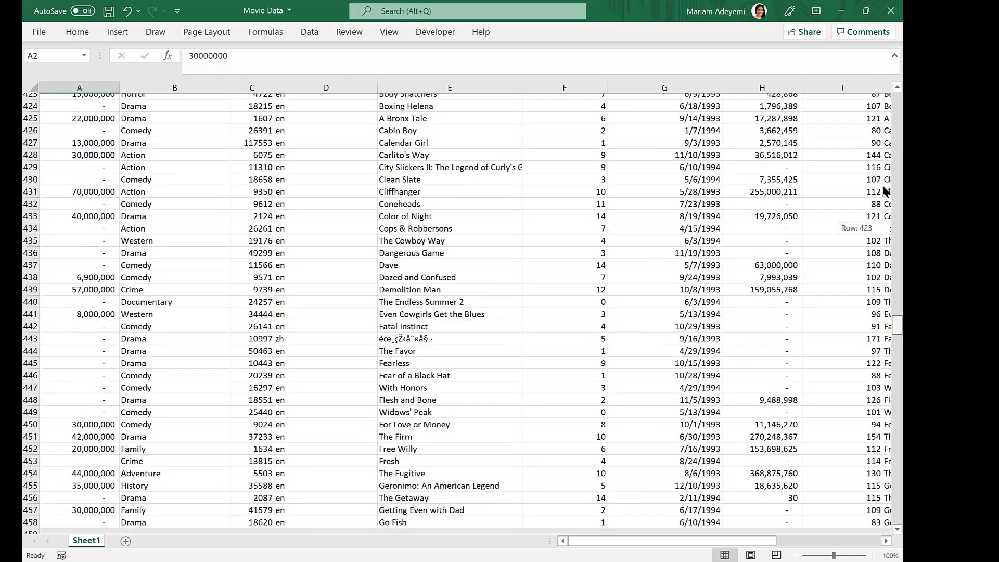
drag(897, 326, 897, 508)
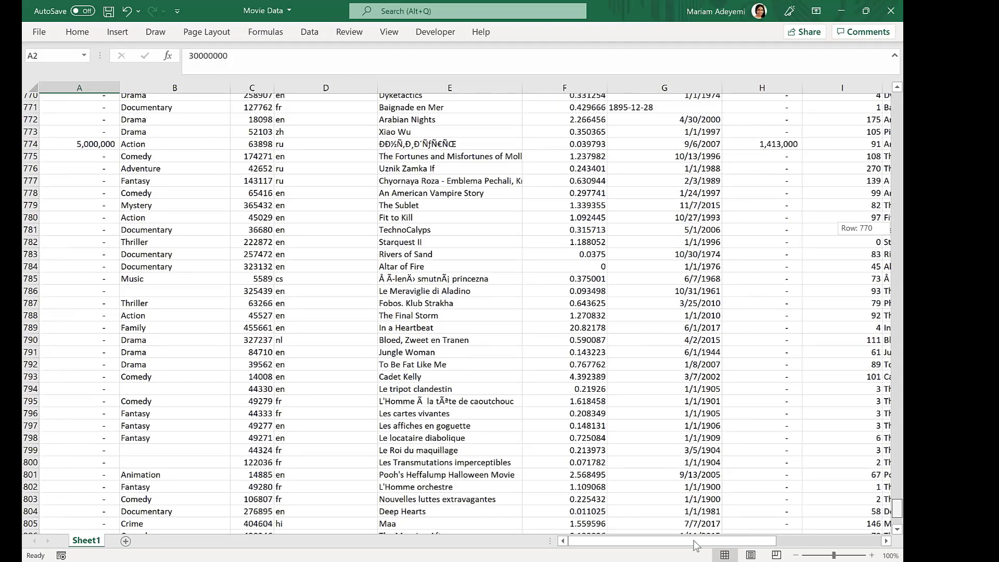
drag(696, 545, 760, 543)
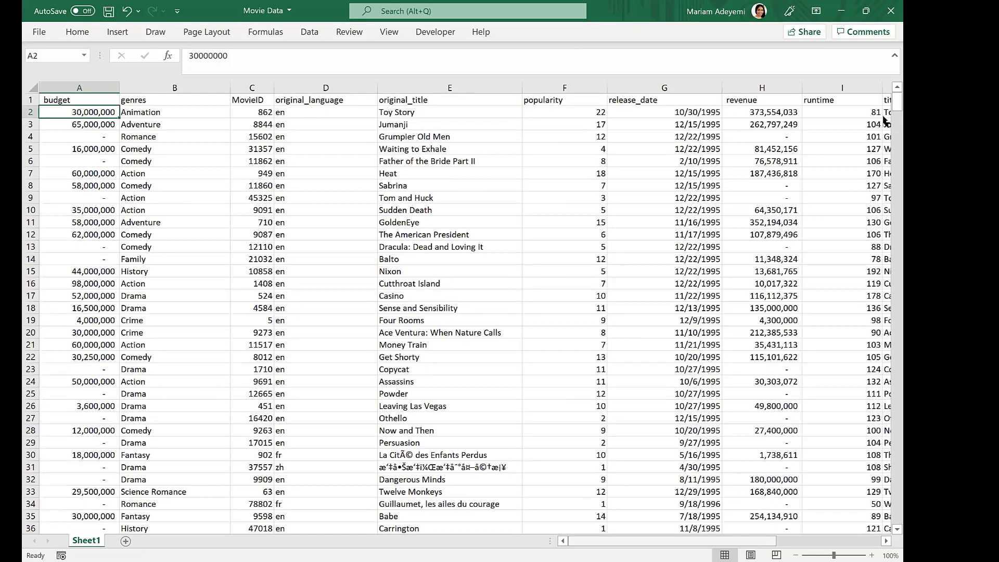
scroll(882, 312, right, 3)
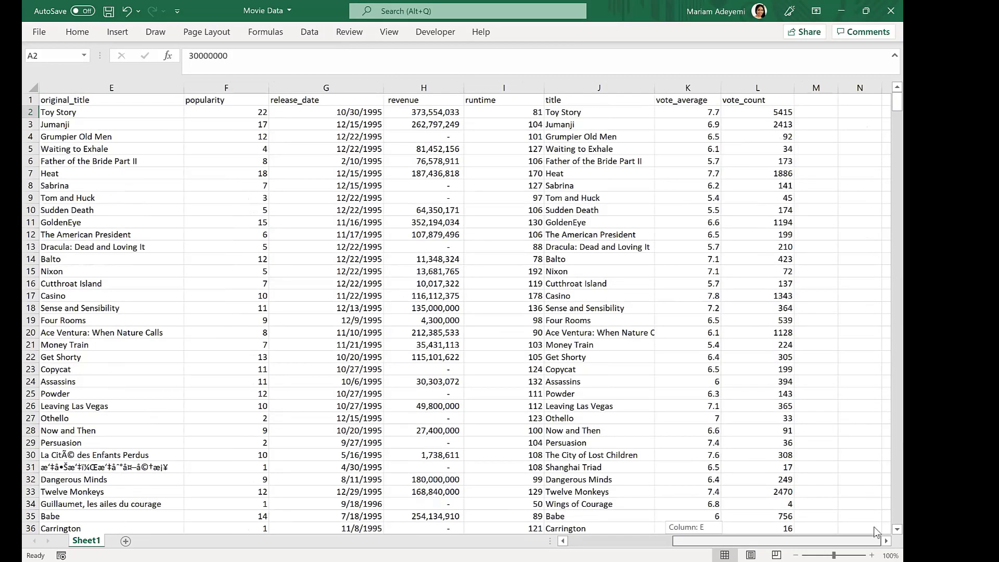
scroll(883, 234, left, 3)
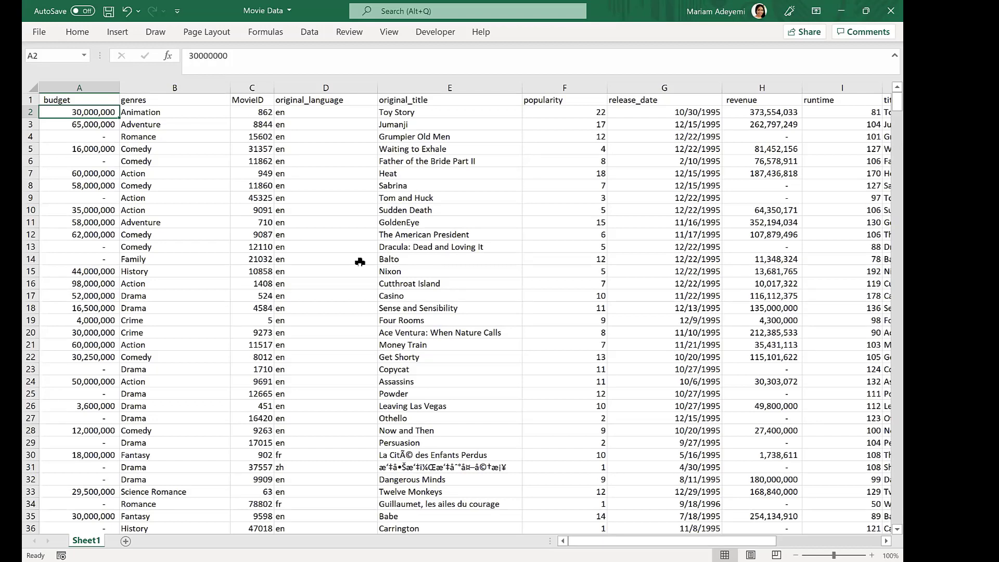
- Browse the Recommended PivotTables suggestions and close the dialog without inserting one
click(118, 32)
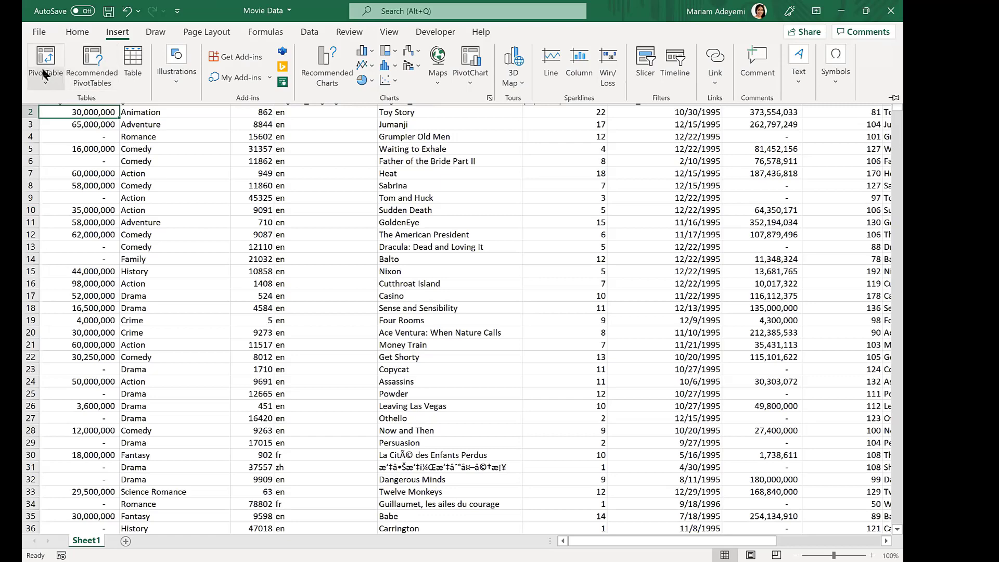
click(97, 65)
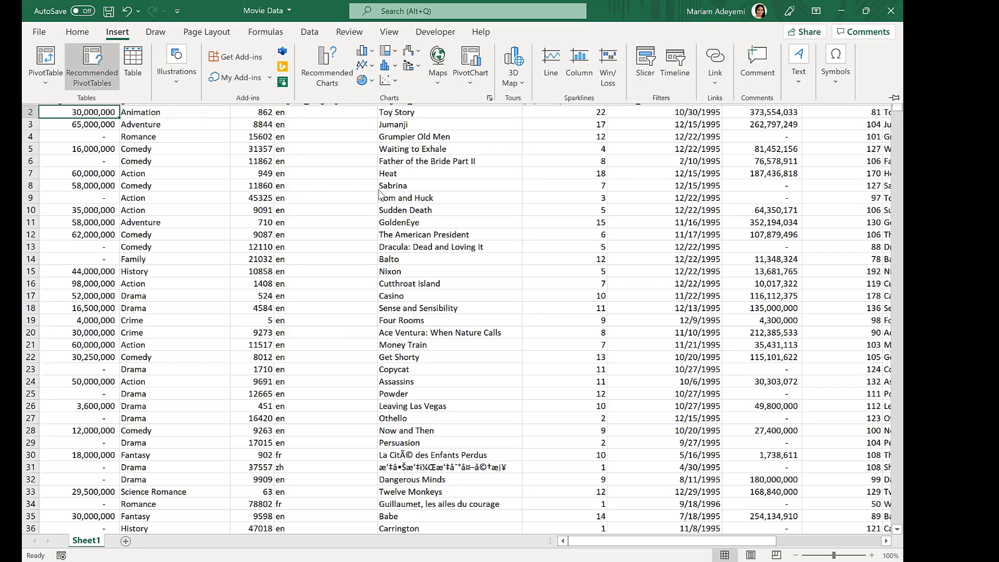
click(372, 294)
scroll(371, 276, down, 5)
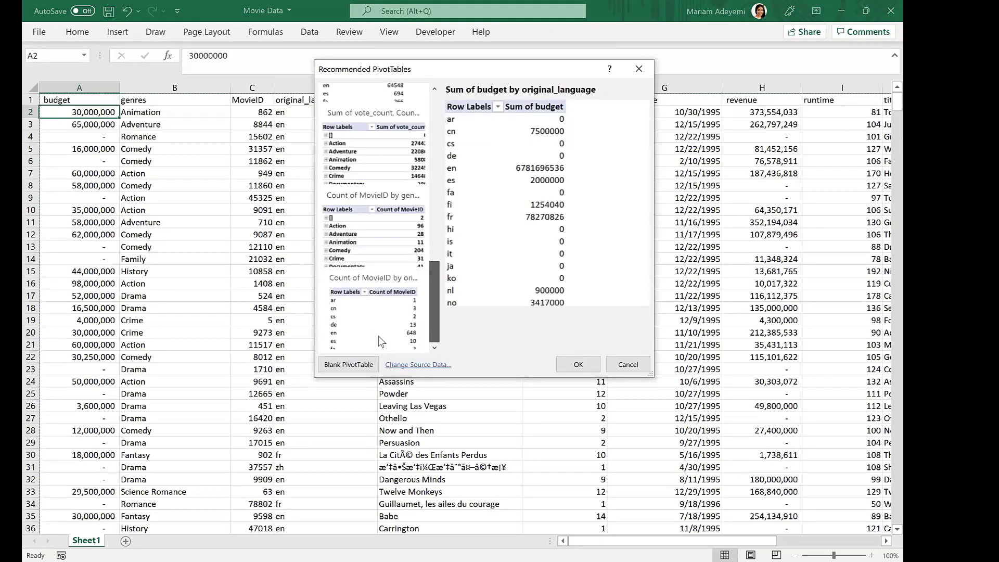
key(Up)
key(Up)
key(Up)
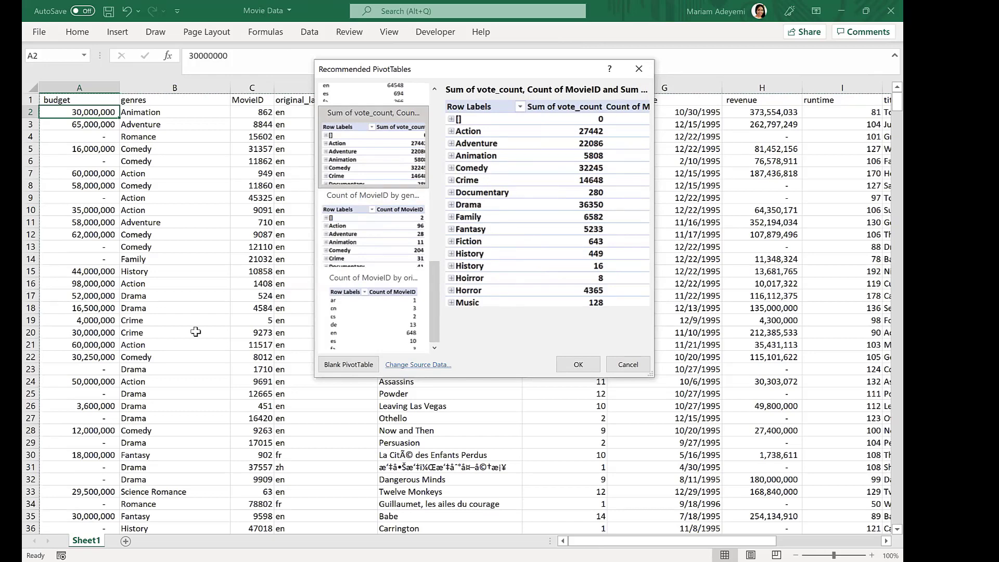
key(Escape)
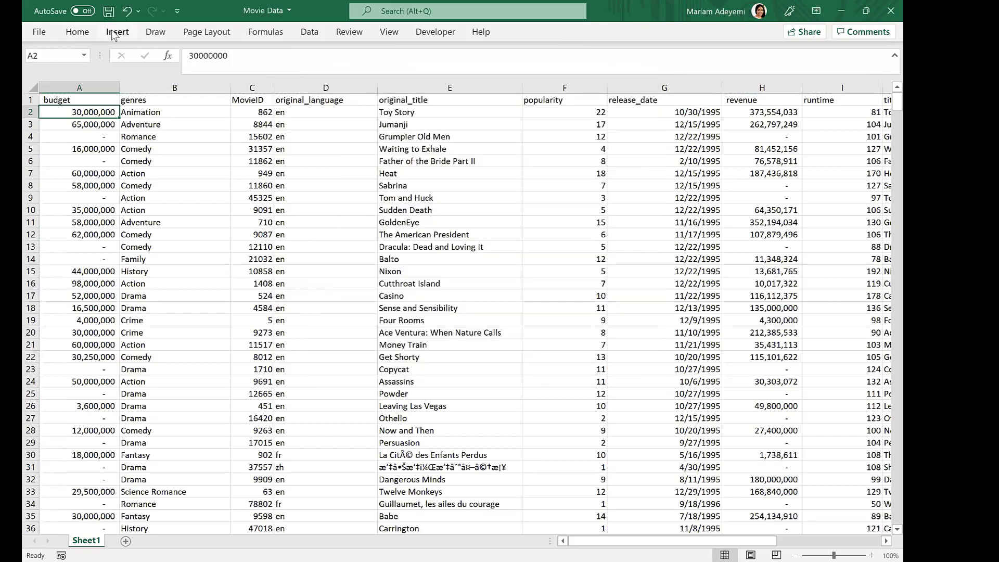
- Create a PivotTable from the range Sheet1!$A$1:$L$817 on a new worksheet
click(113, 35)
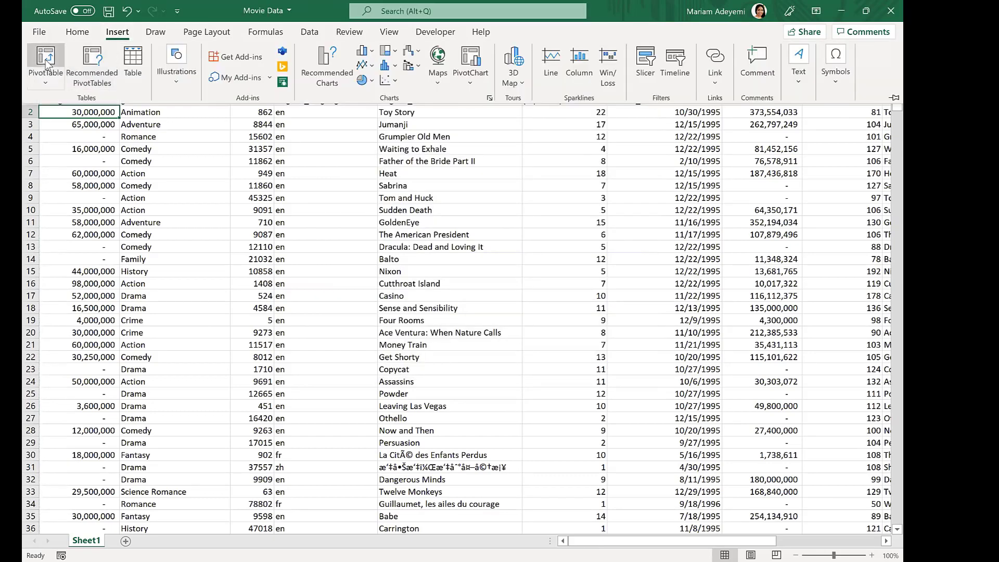
click(46, 62)
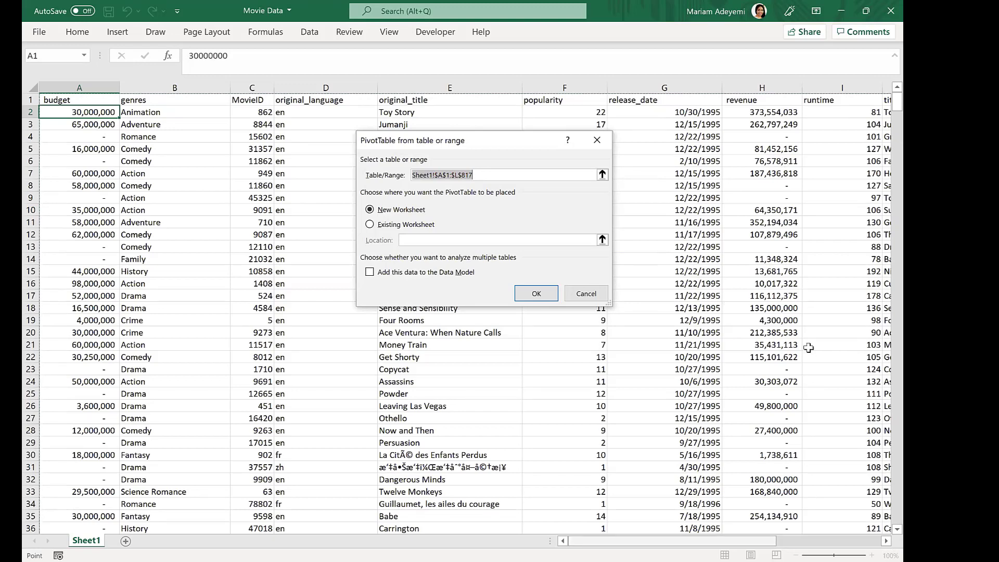
scroll(808, 347, right, 4)
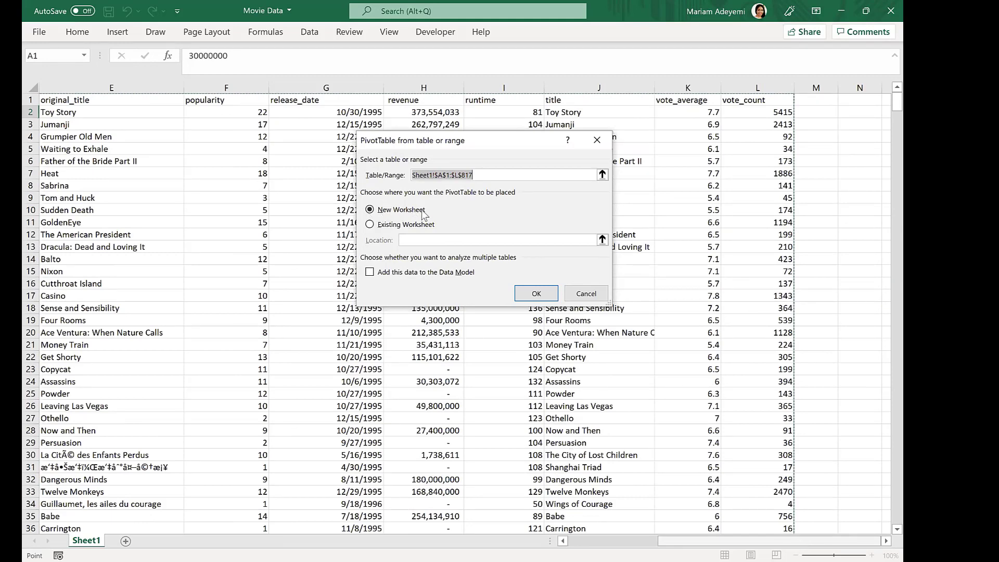
scroll(427, 209, left, 4)
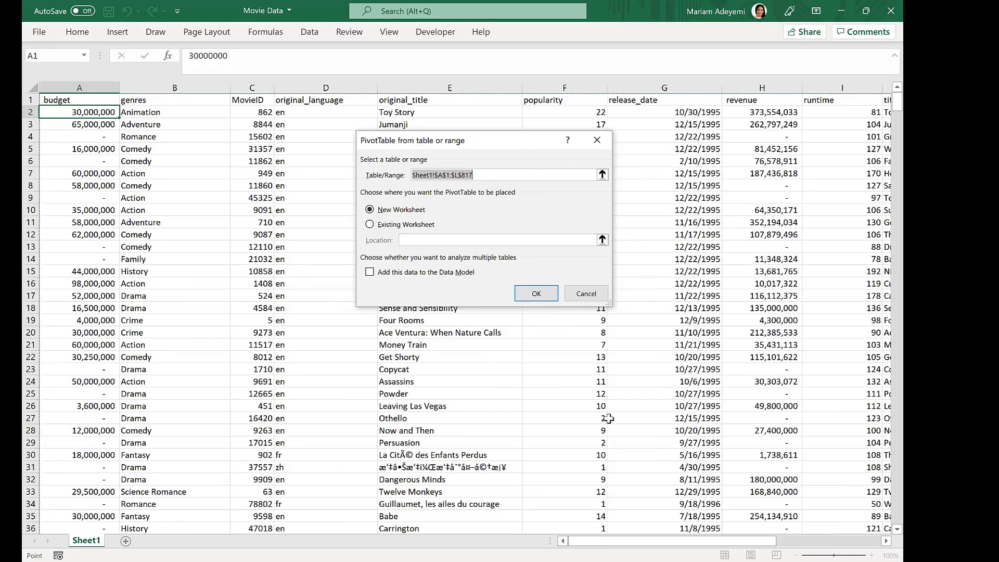
click(542, 294)
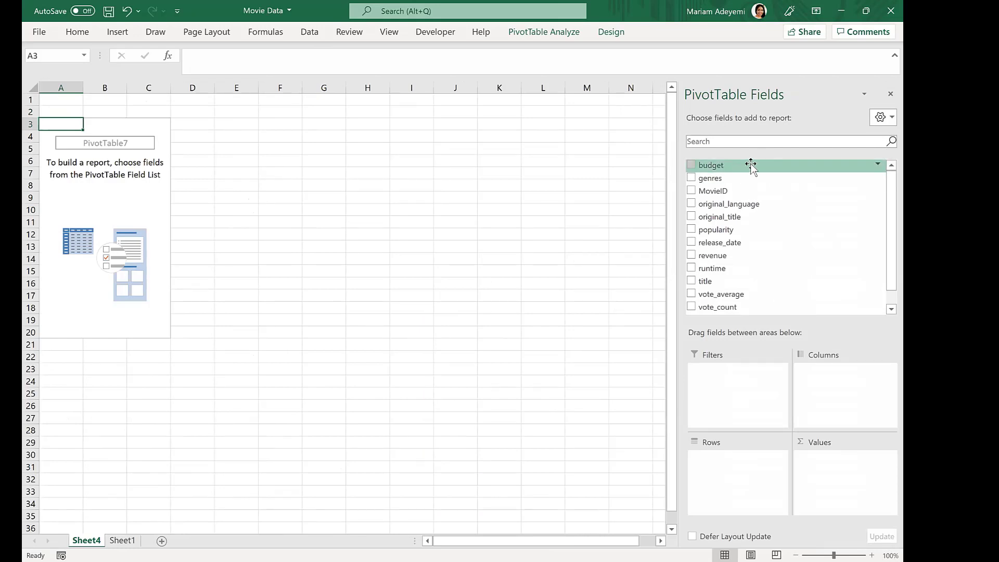
- Add the genres field to the PivotTable's Rows area
drag(883, 186, 885, 256)
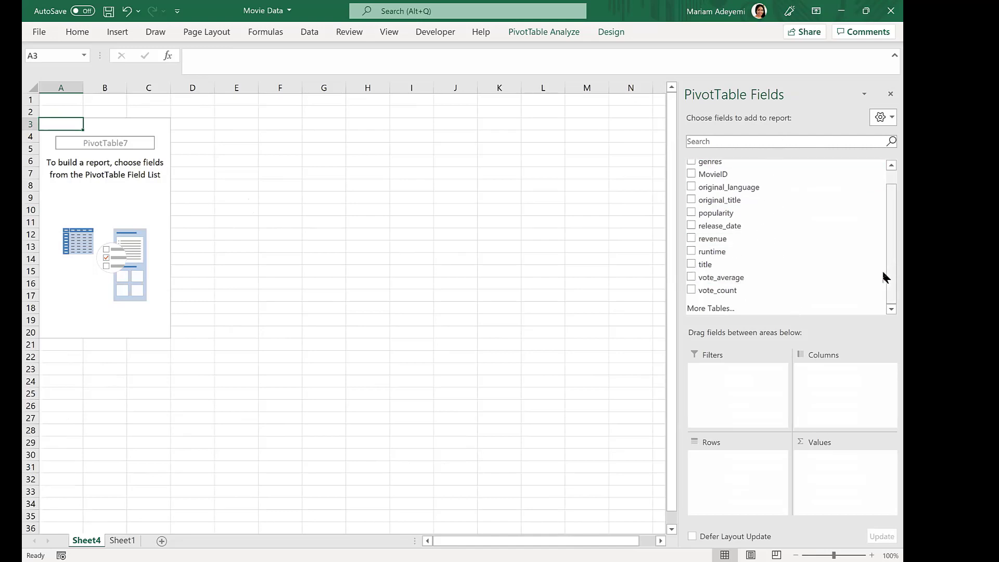
scroll(885, 279, up, 1)
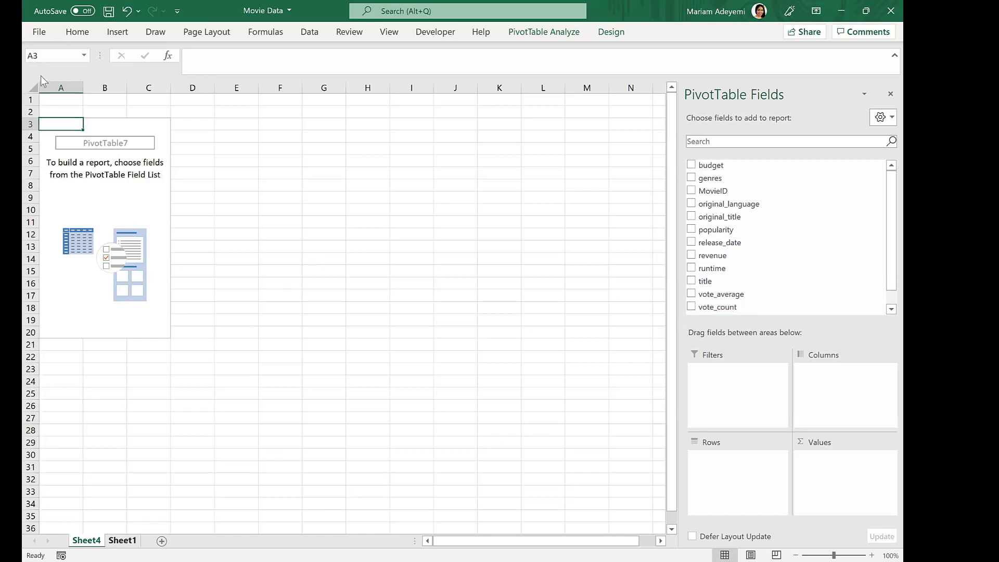
key(ctrl+Page_Down)
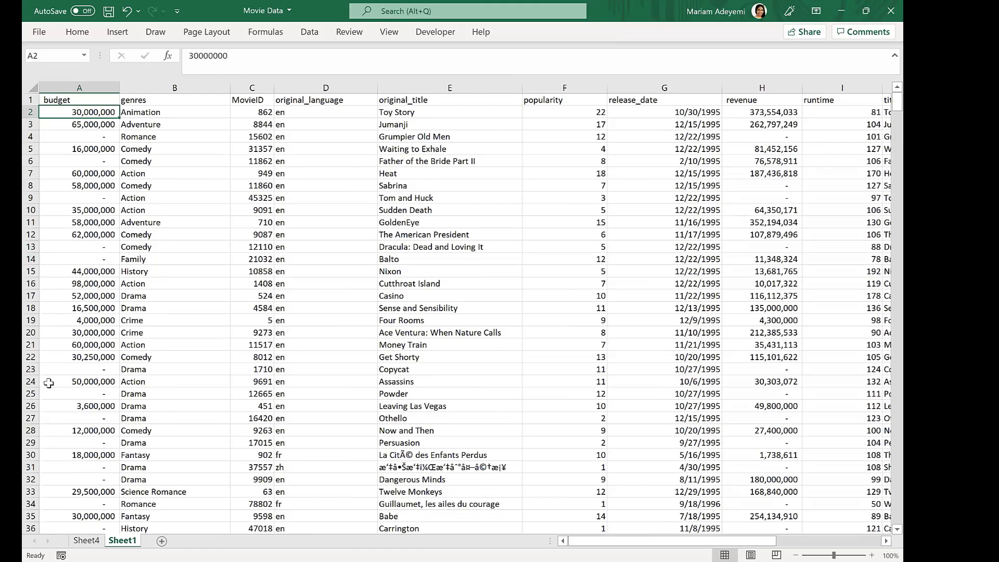
key(ctrl+Page_Up)
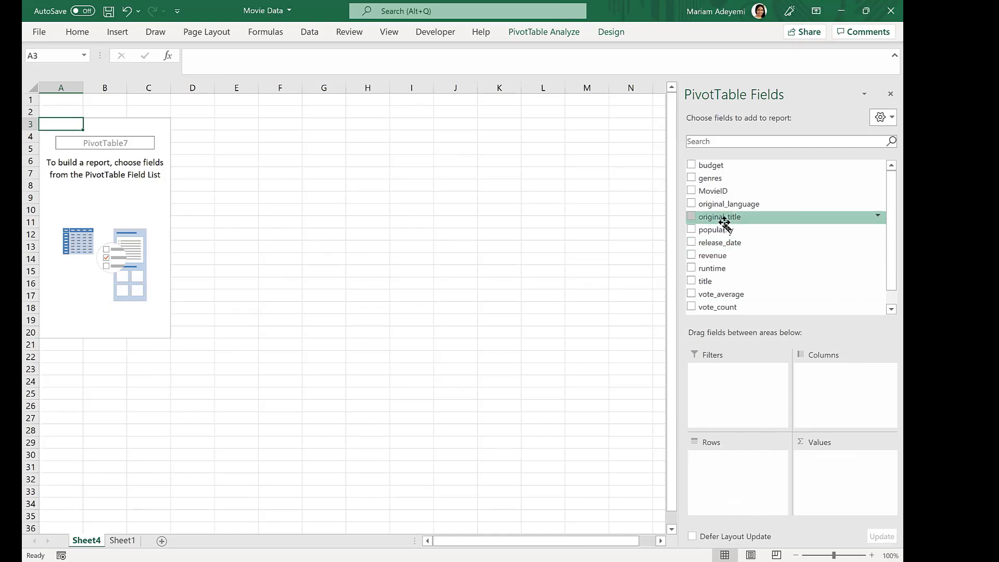
click(692, 179)
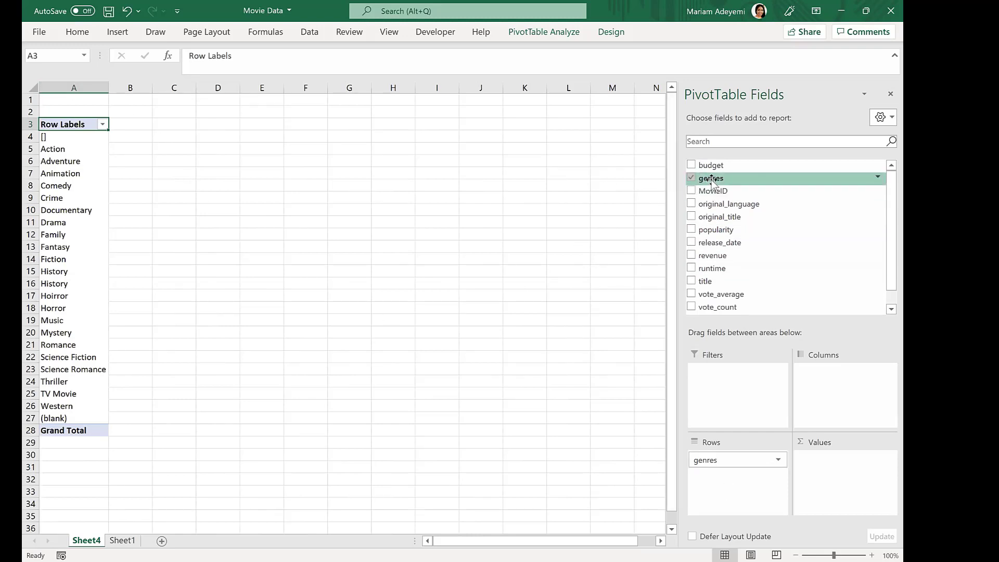
mouse_move(709, 179)
mouse_down()
mouse_move(730, 455)
mouse_move(744, 182)
mouse_move(722, 182)
mouse_up()
drag(732, 462, 570, 209)
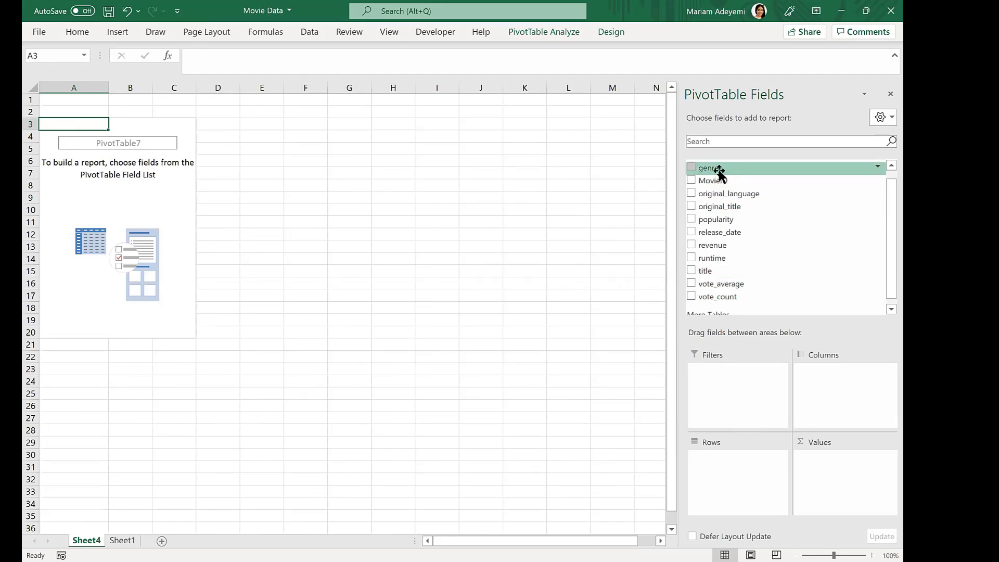
drag(719, 169, 703, 472)
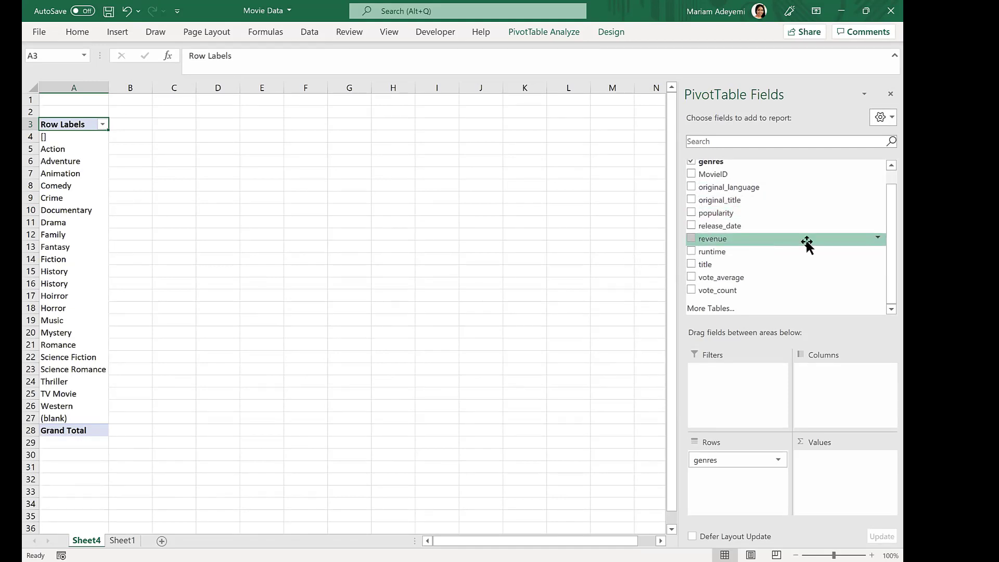
- Add revenue and budget to the Values area as sums
drag(719, 239, 838, 470)
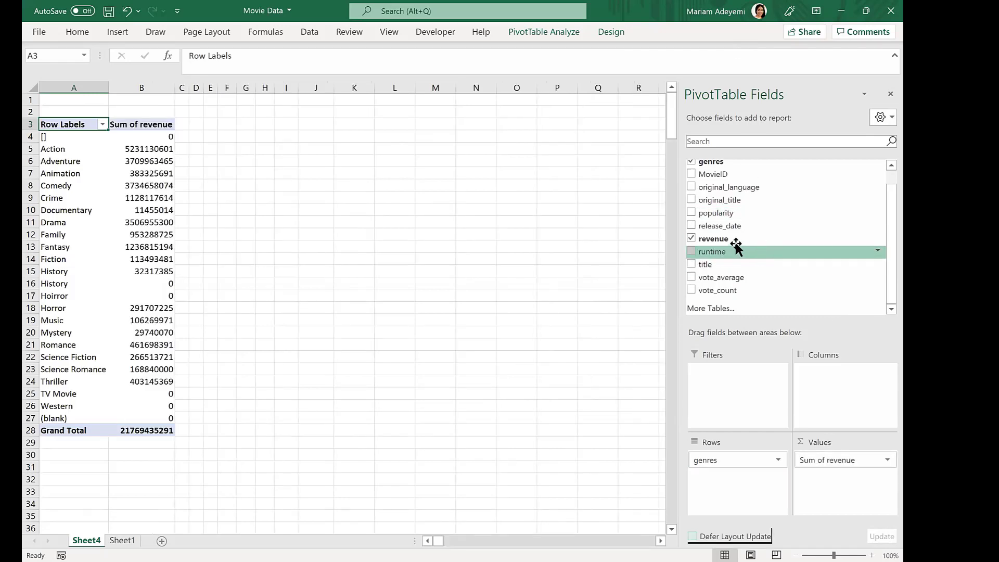
drag(882, 212, 883, 192)
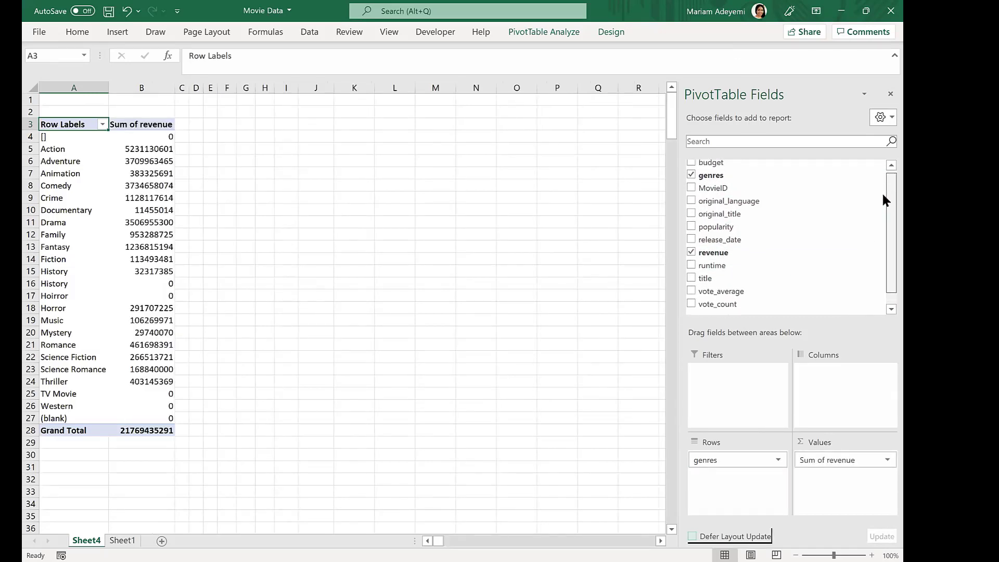
drag(724, 167, 853, 485)
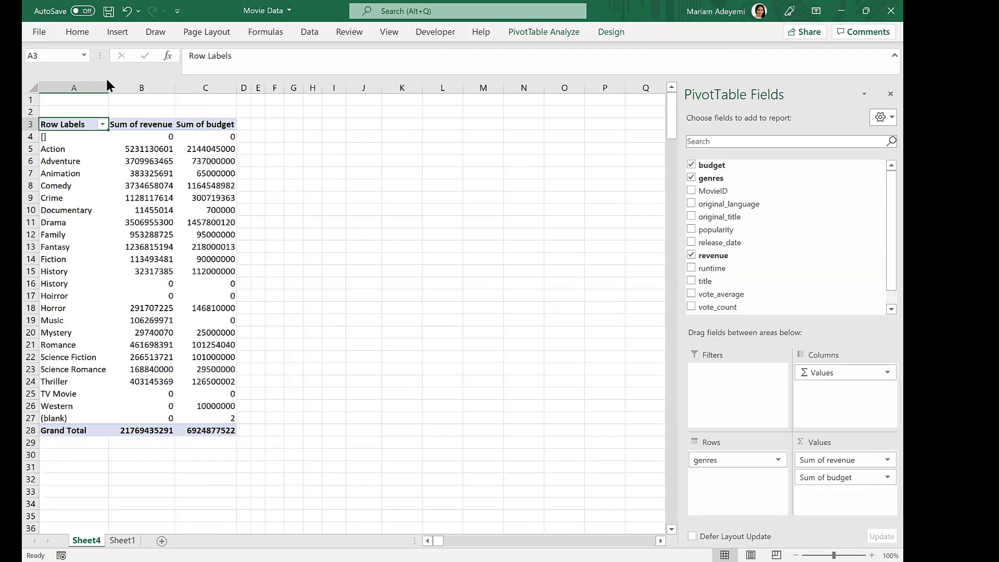
- Widen columns A to C so the PivotTable labels and headers fit
drag(106, 84, 144, 84)
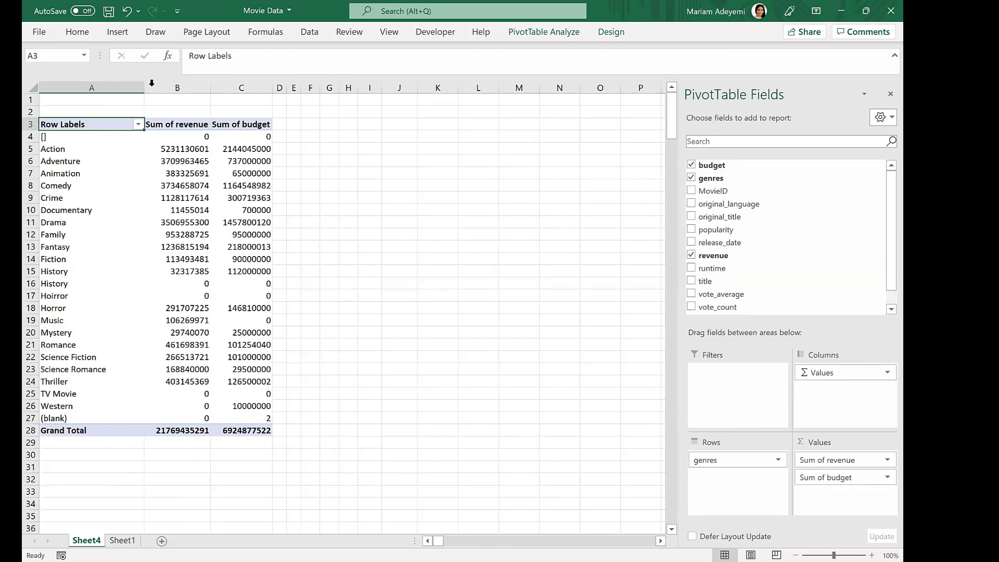
double_click(144, 84)
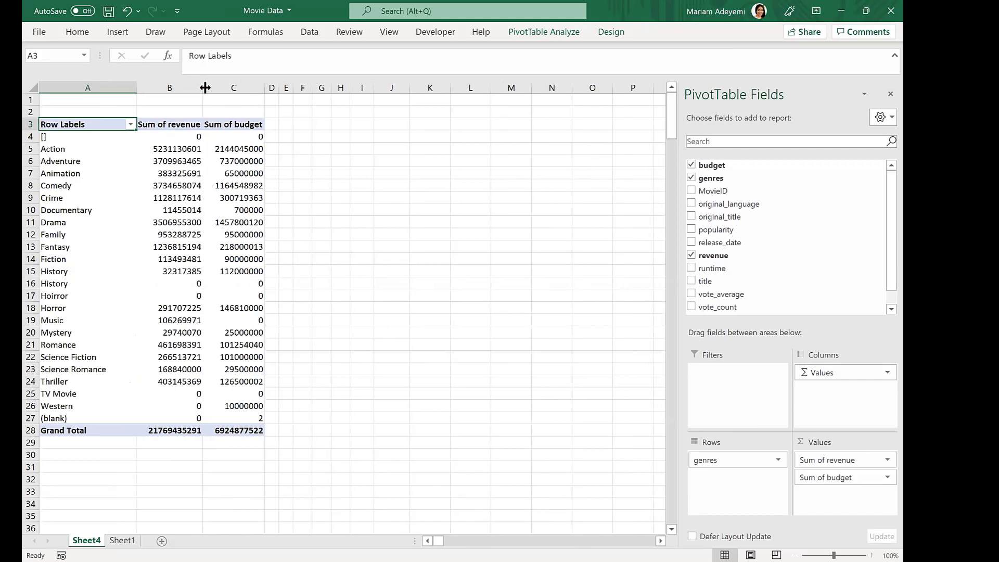
drag(205, 87, 211, 88)
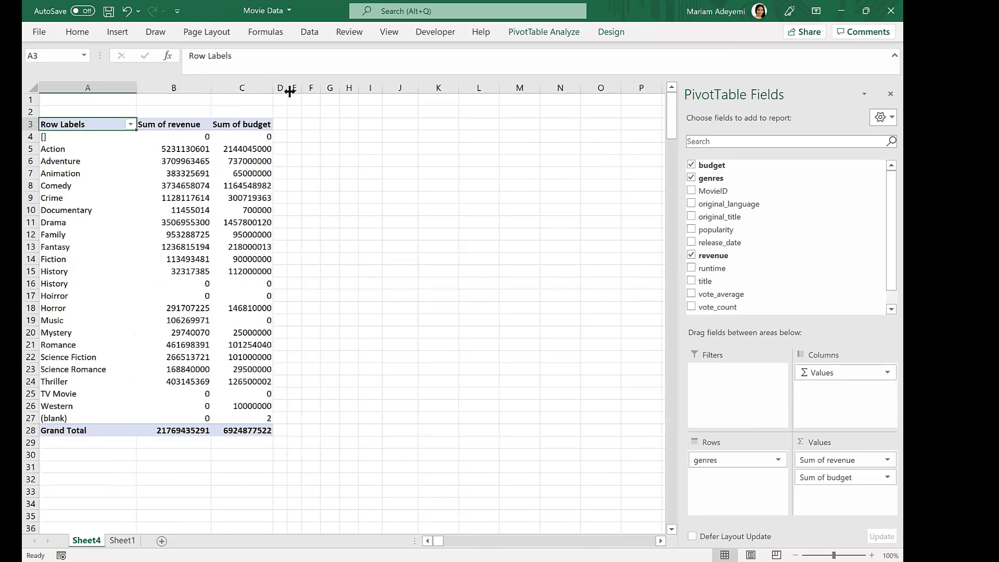
click(380, 186)
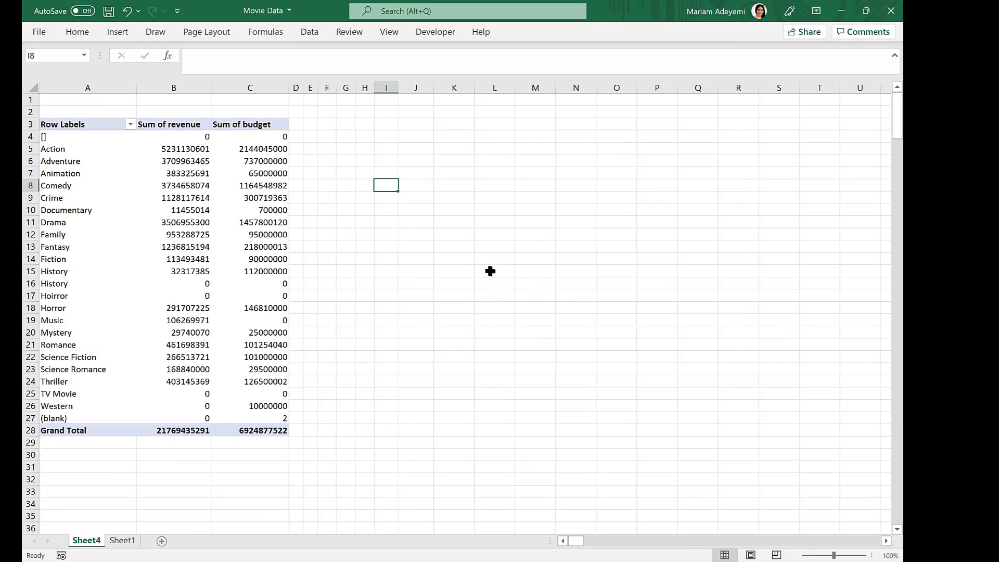
click(179, 187)
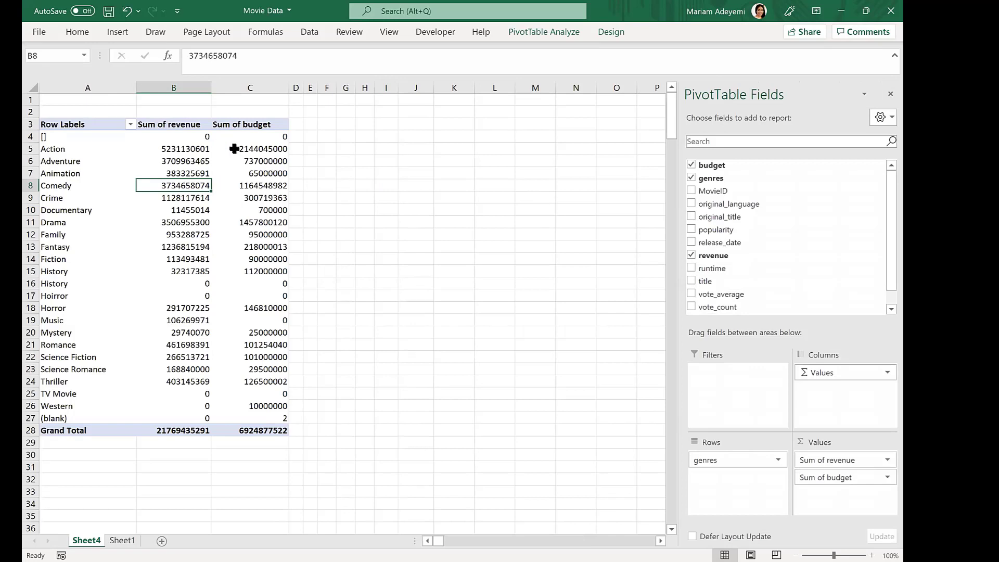
- Insert a slicer for the genres field and move it beside the PivotTable
click(558, 29)
click(537, 35)
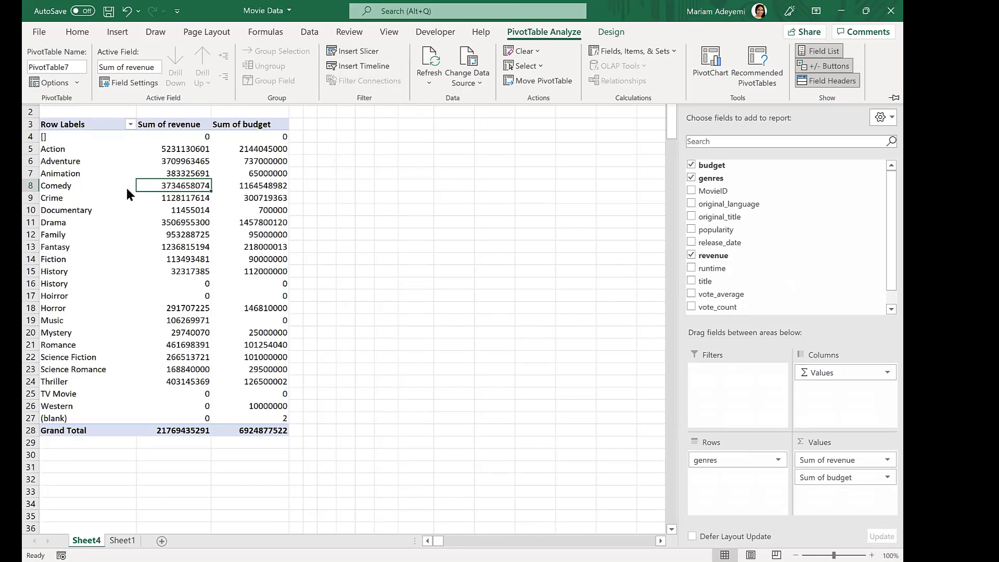
click(179, 139)
click(512, 31)
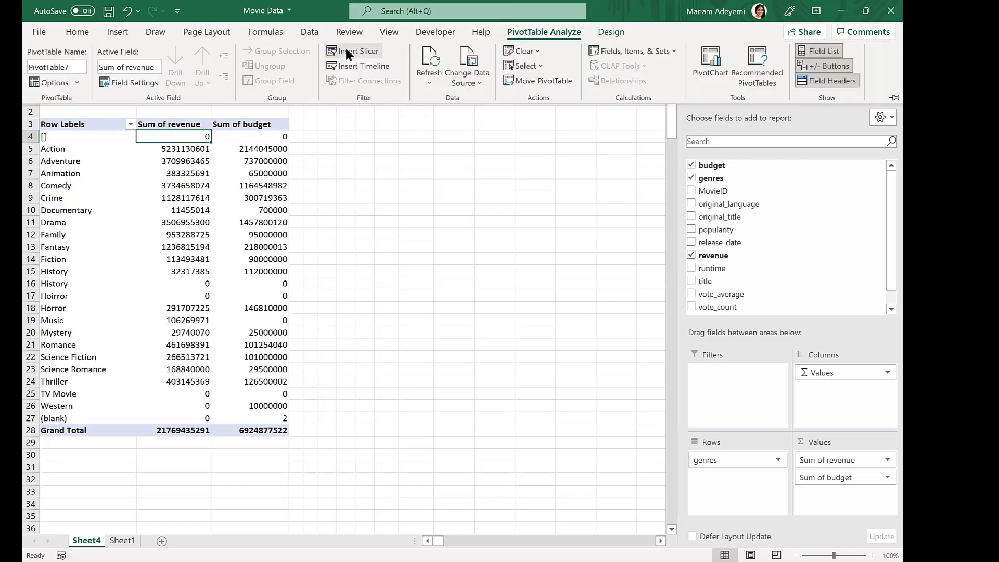
click(345, 51)
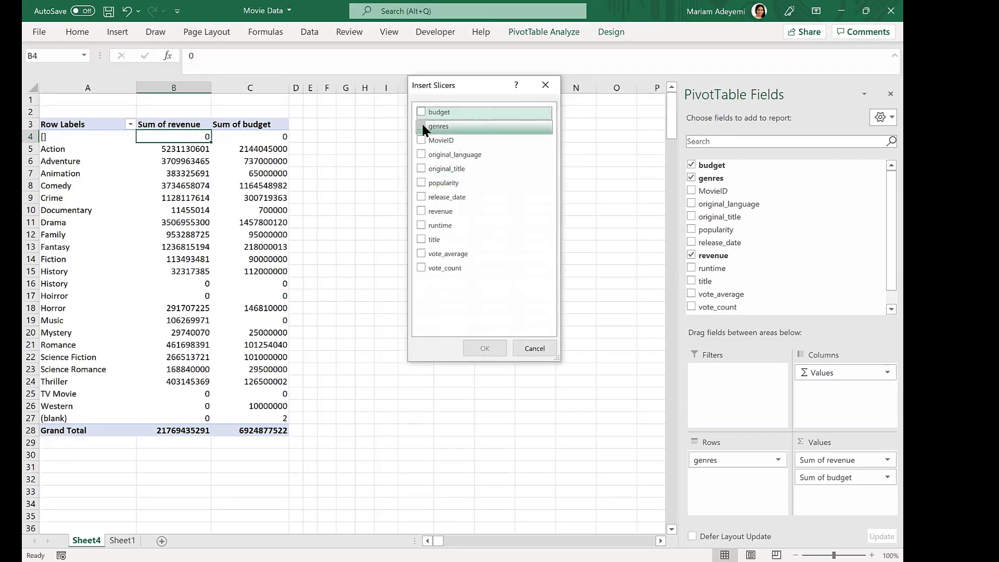
click(421, 126)
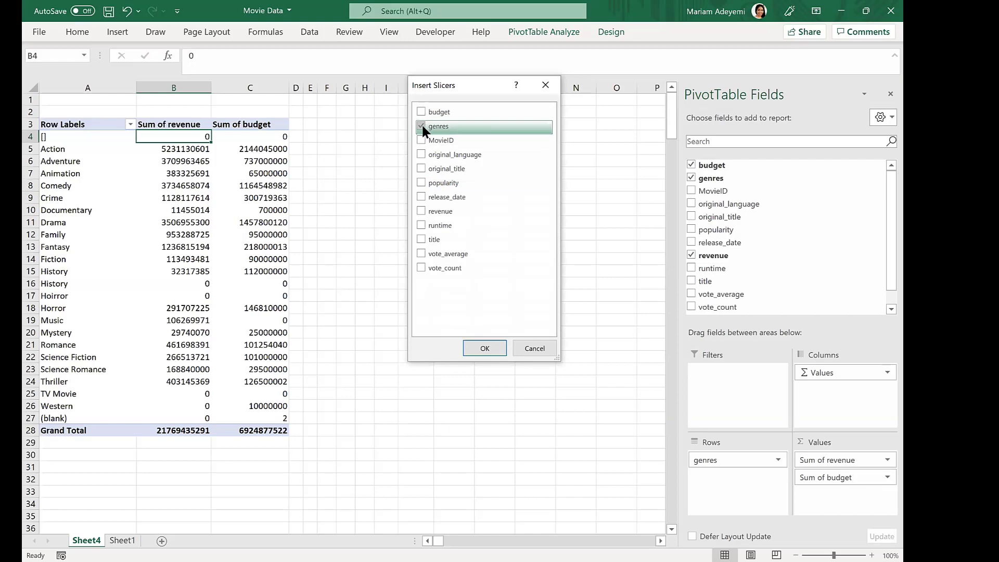
click(494, 341)
drag(324, 229, 448, 127)
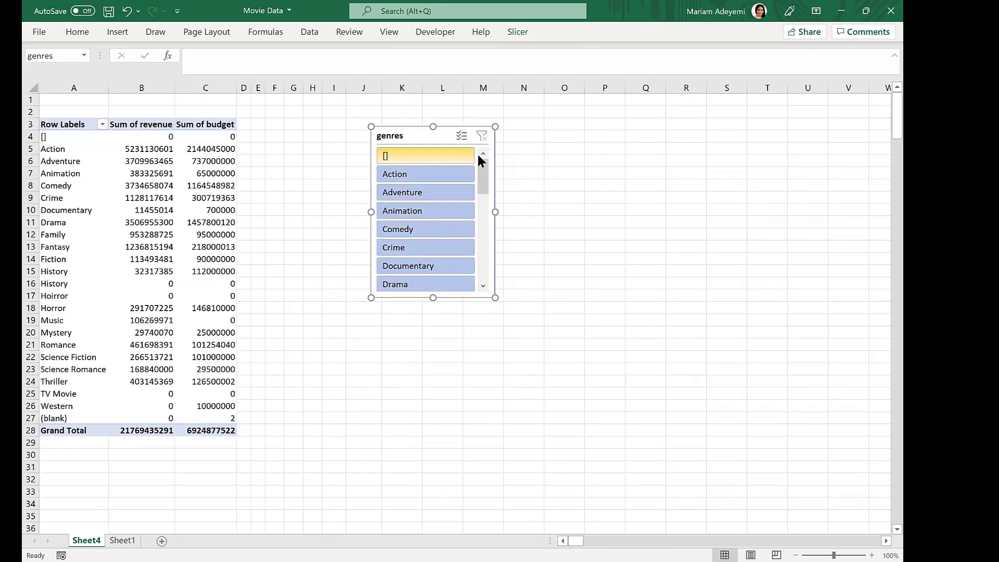
- Filter the PivotTable through the slicer by Action, Adventure, Animation, Comedy and Documentary in turn
mouse_move(479, 159)
mouse_down()
mouse_move(479, 263)
mouse_move(485, 151)
mouse_up()
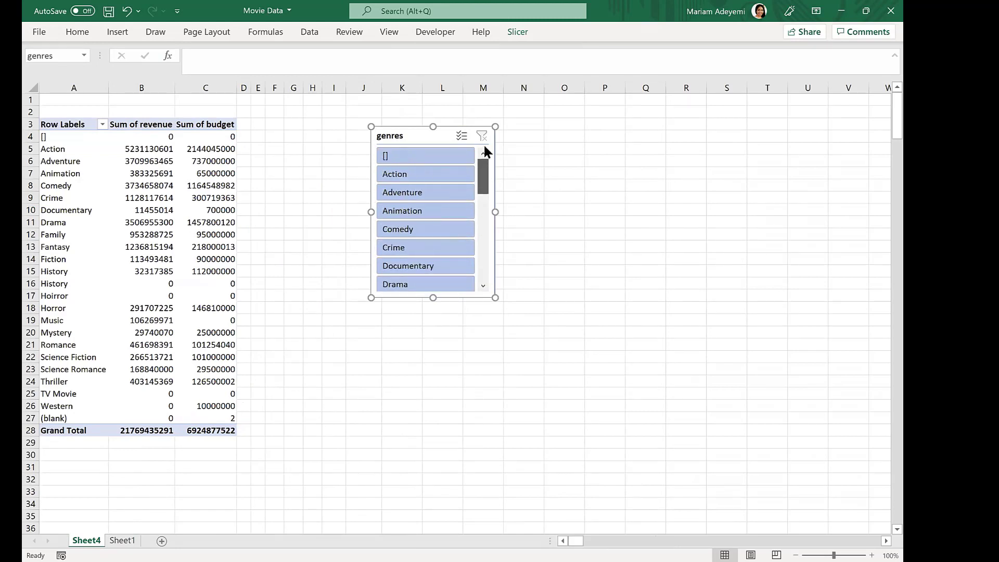
click(416, 171)
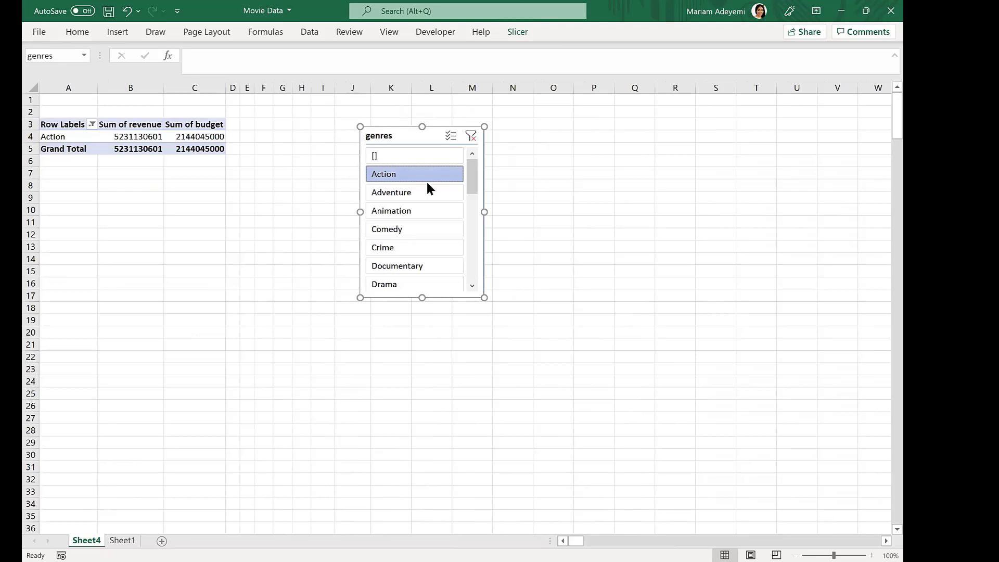
click(391, 194)
click(390, 211)
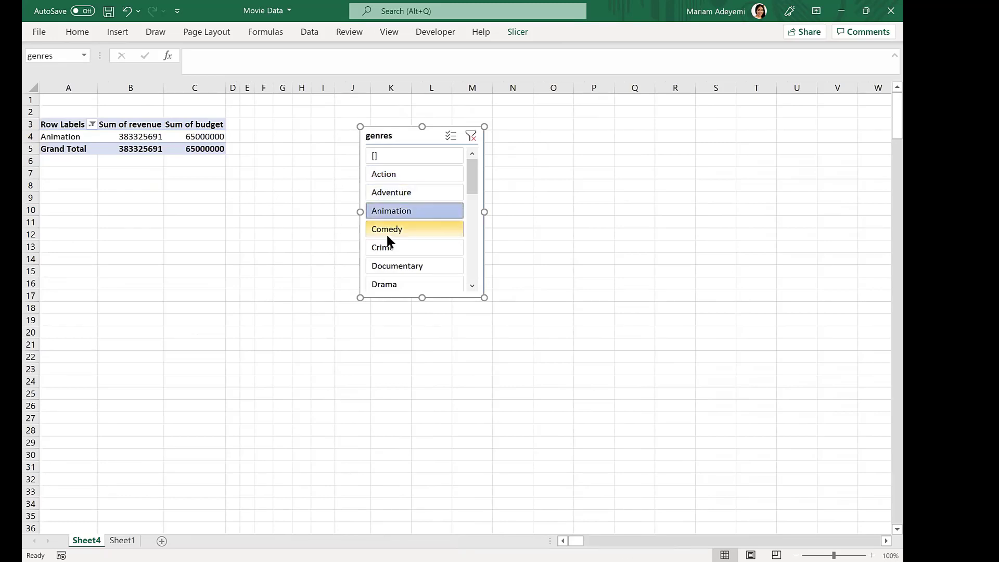
click(388, 230)
click(390, 266)
click(400, 232)
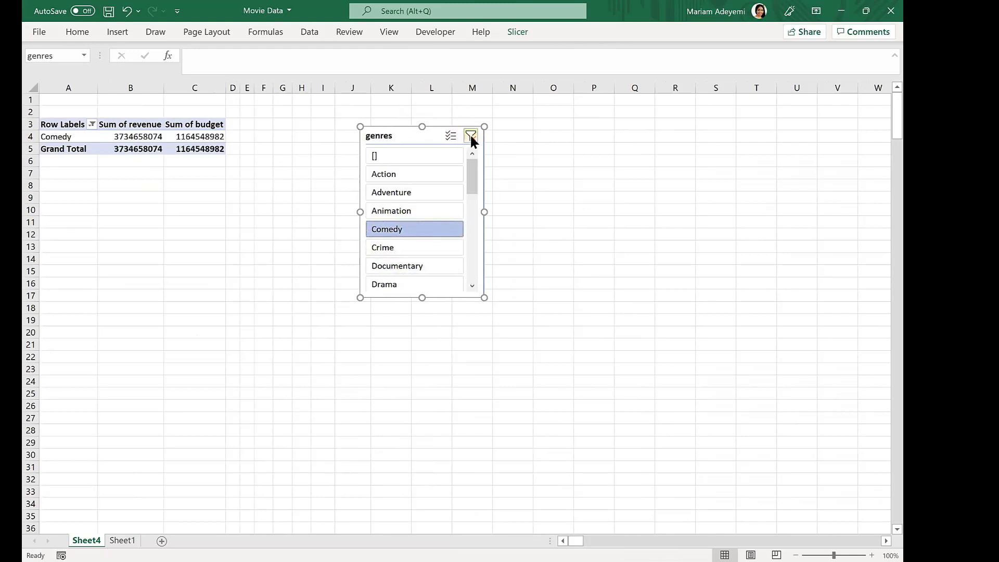
- Clear the slicer filter and delete the genres slicer
click(470, 134)
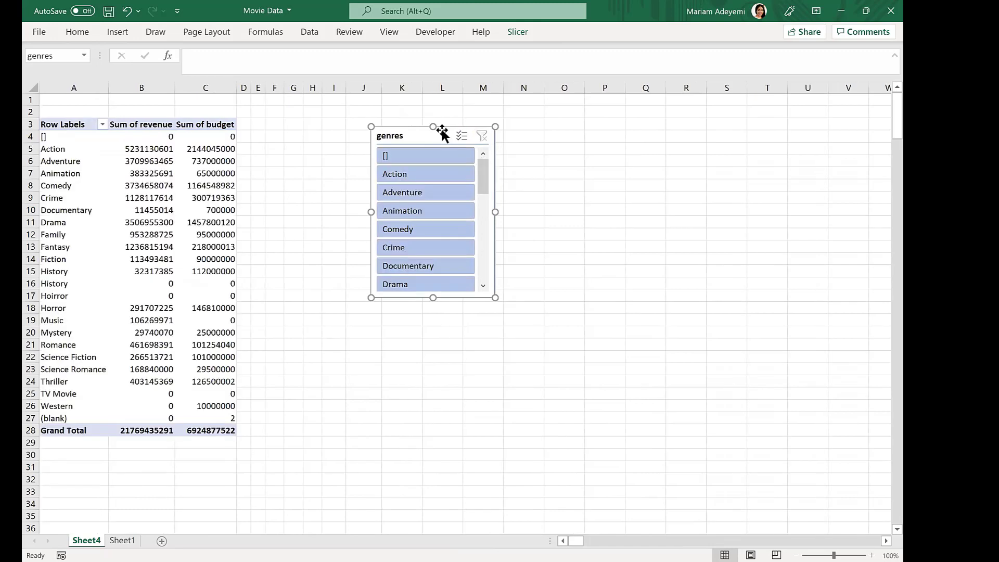
key(Delete)
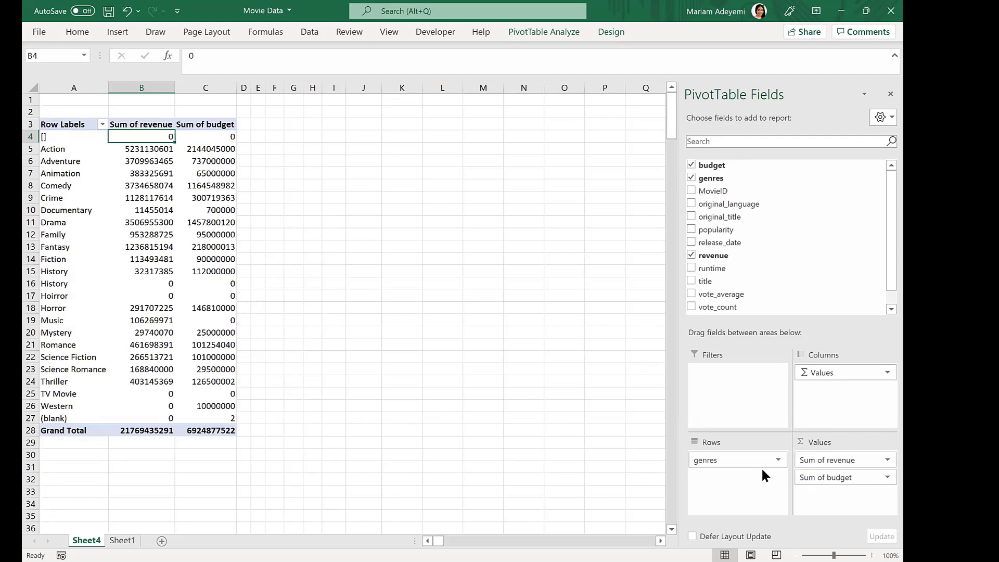
- Change the revenue value field to summarise by Count
click(882, 457)
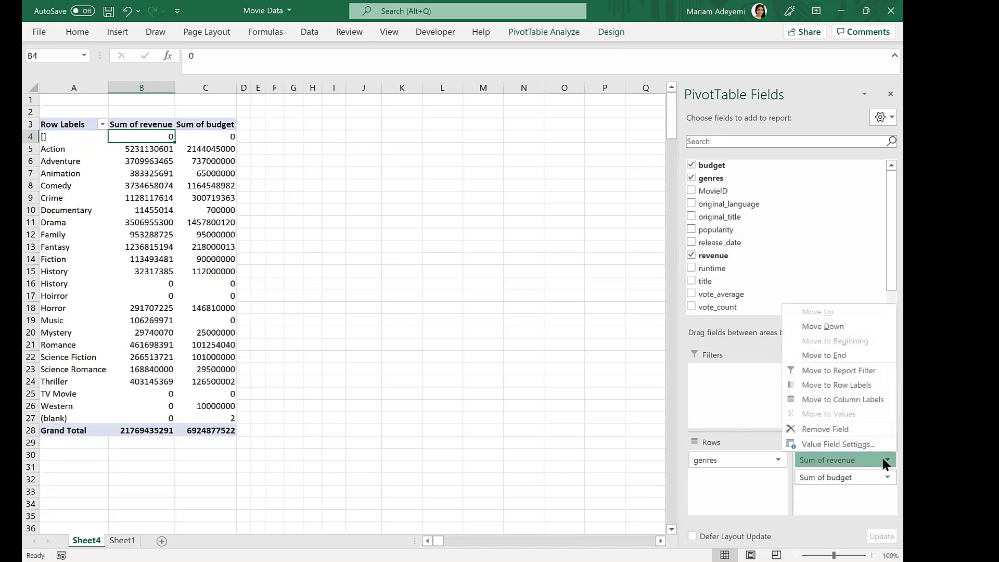
click(850, 444)
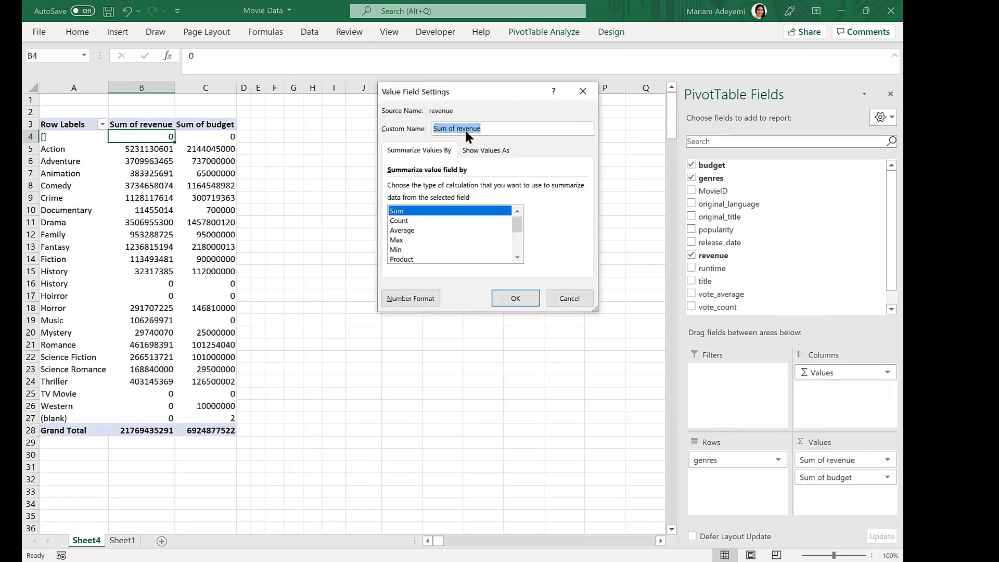
drag(443, 92, 406, 132)
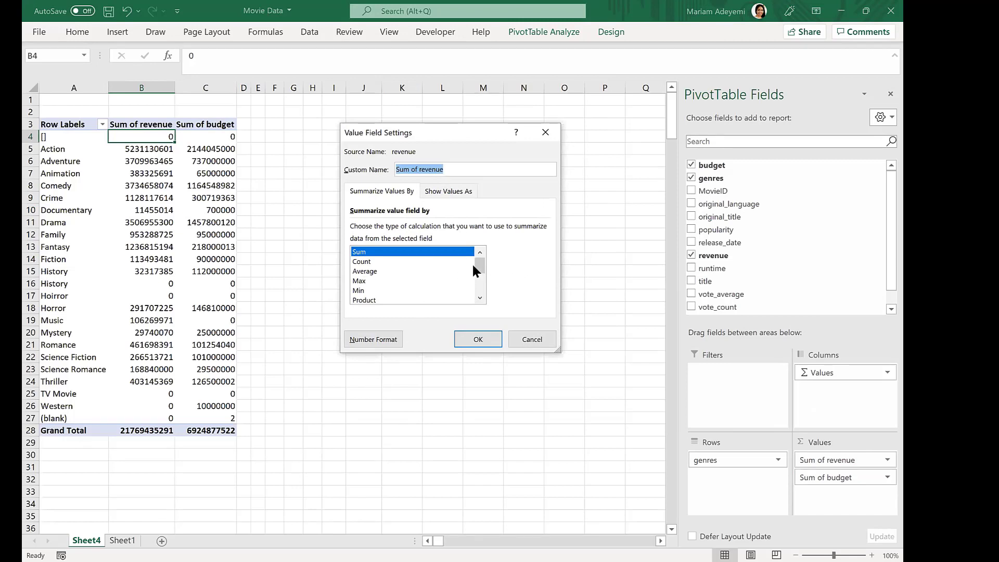
mouse_move(481, 261)
mouse_down()
mouse_move(480, 292)
mouse_move(484, 256)
mouse_up()
click(365, 263)
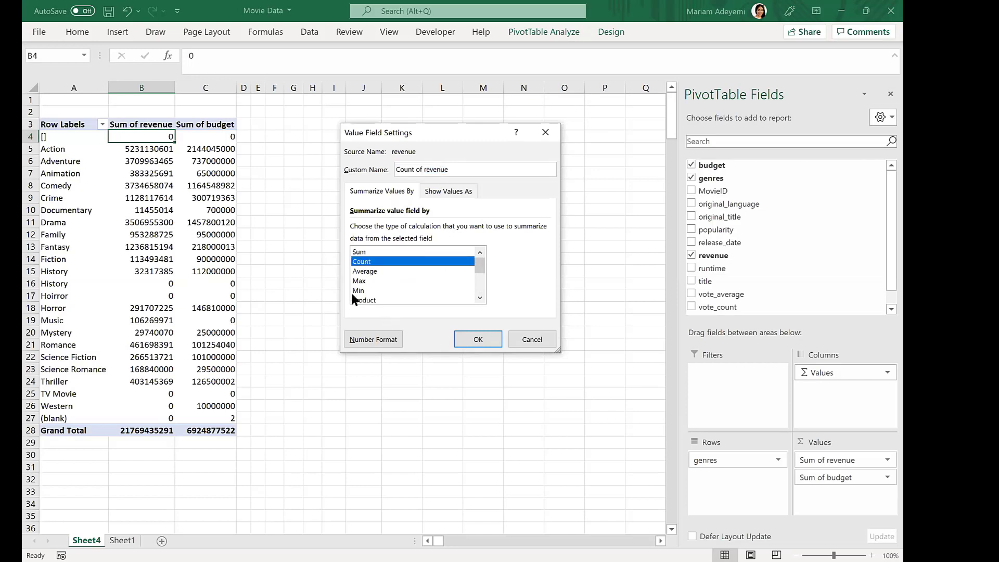
click(478, 339)
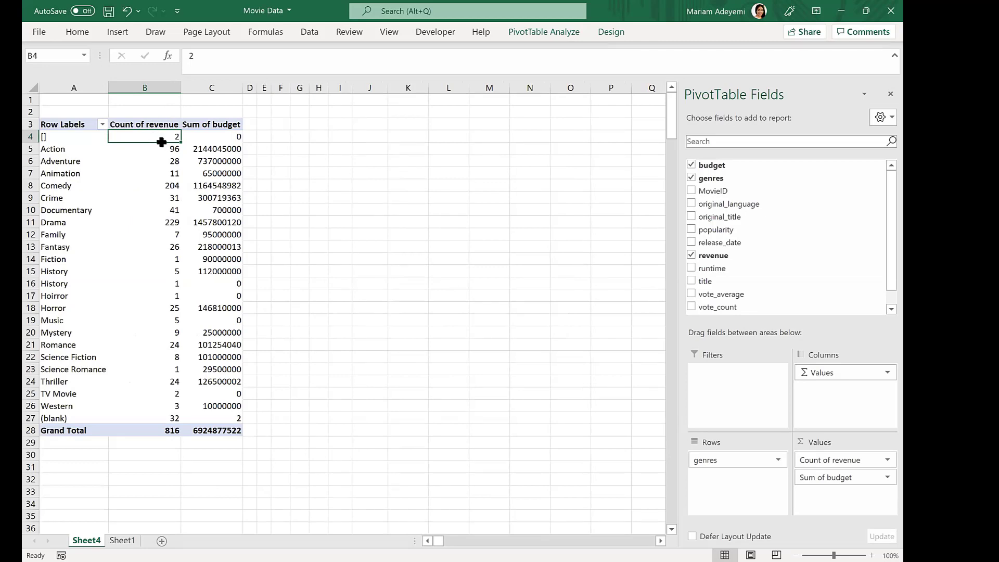
- Change the revenue value field to summarise by Average
click(883, 458)
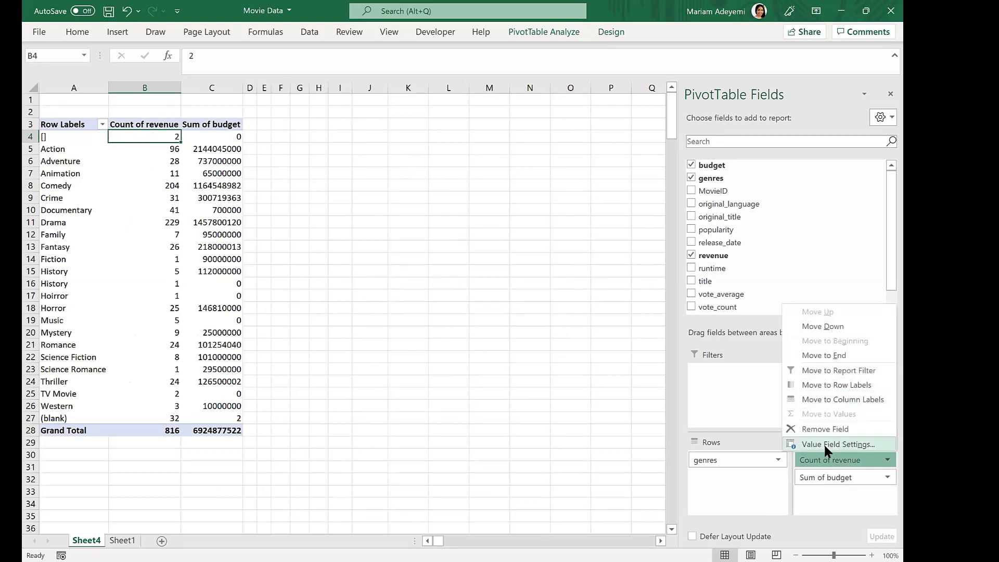
click(826, 442)
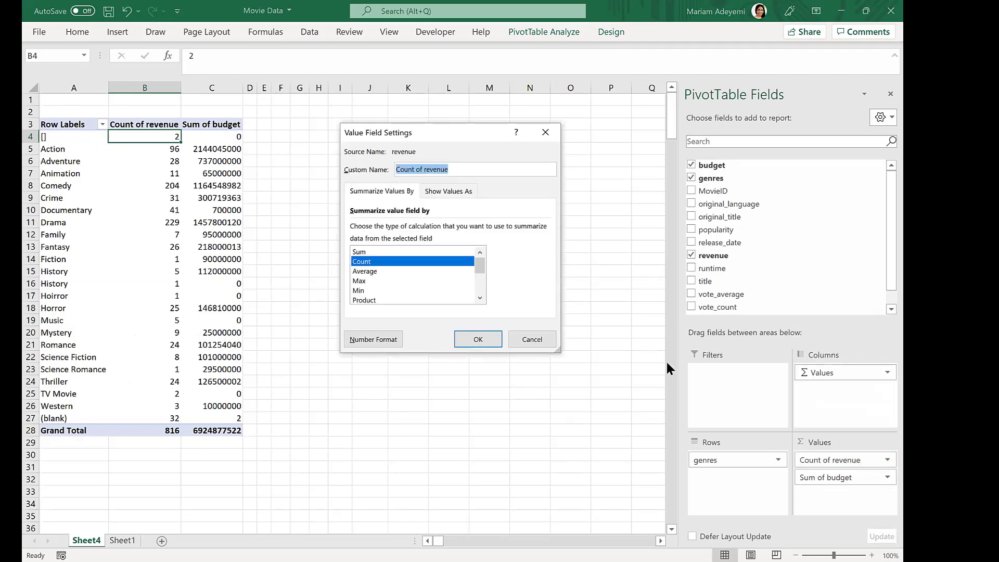
click(367, 272)
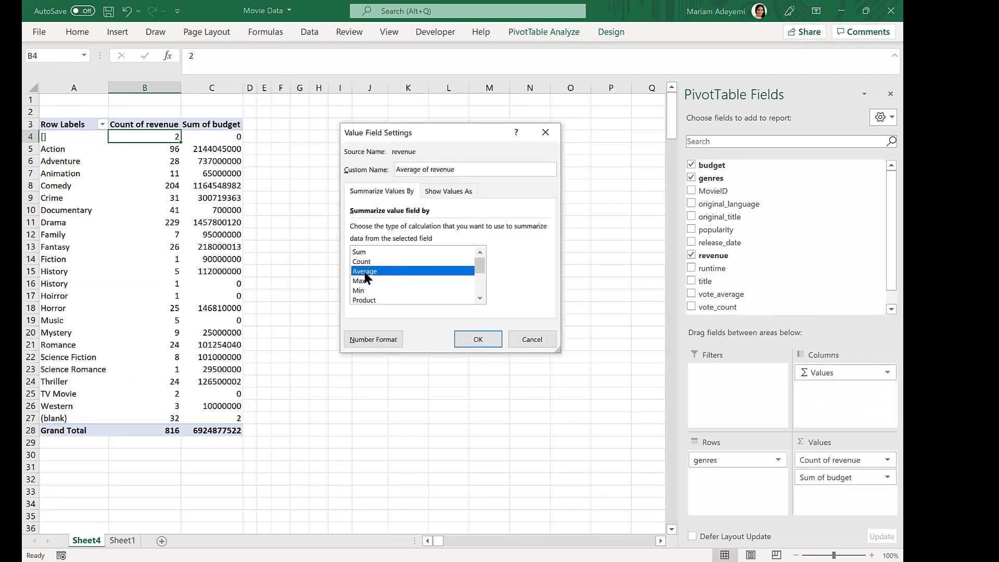
click(464, 338)
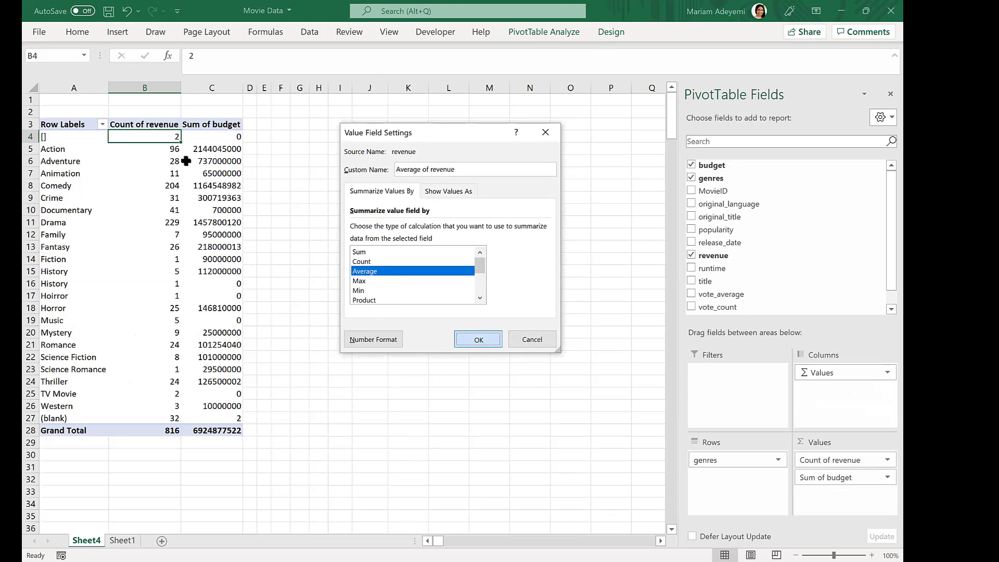
- Set the revenue value field back to summarise by Sum
click(883, 459)
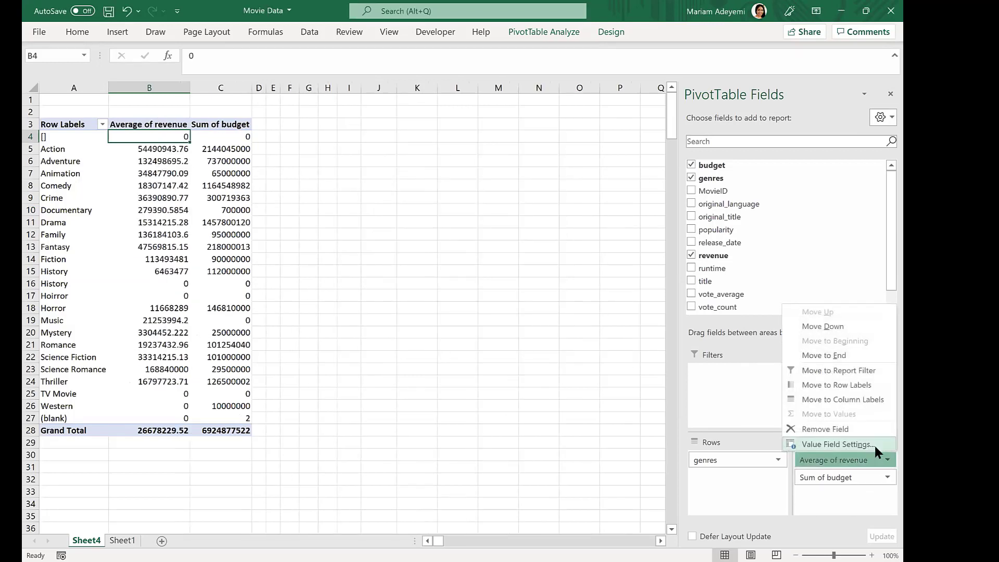
click(870, 443)
mouse_move(479, 263)
mouse_down()
mouse_move(481, 285)
mouse_move(481, 263)
mouse_up()
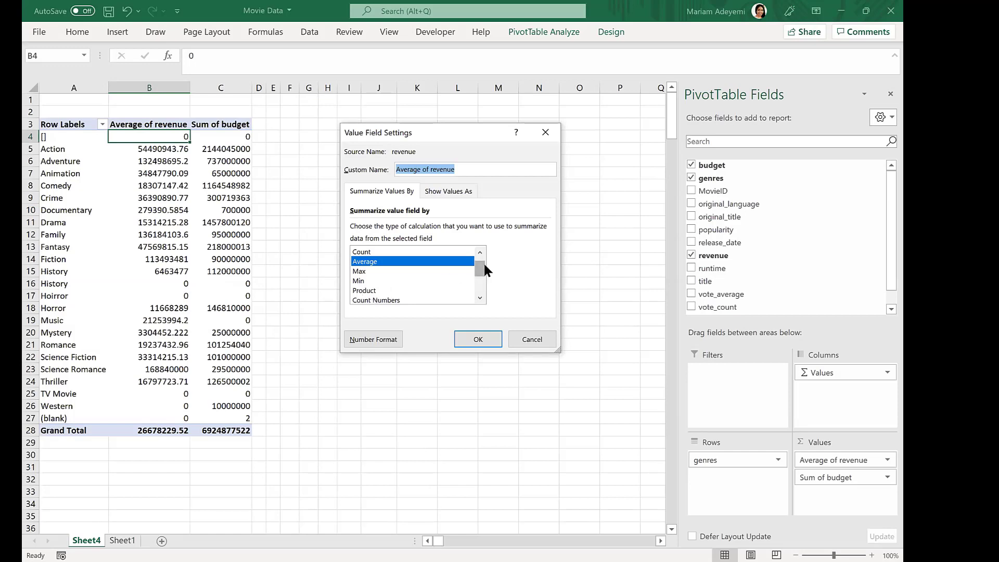
mouse_move(481, 266)
mouse_down()
mouse_move(480, 288)
mouse_move(484, 281)
mouse_up()
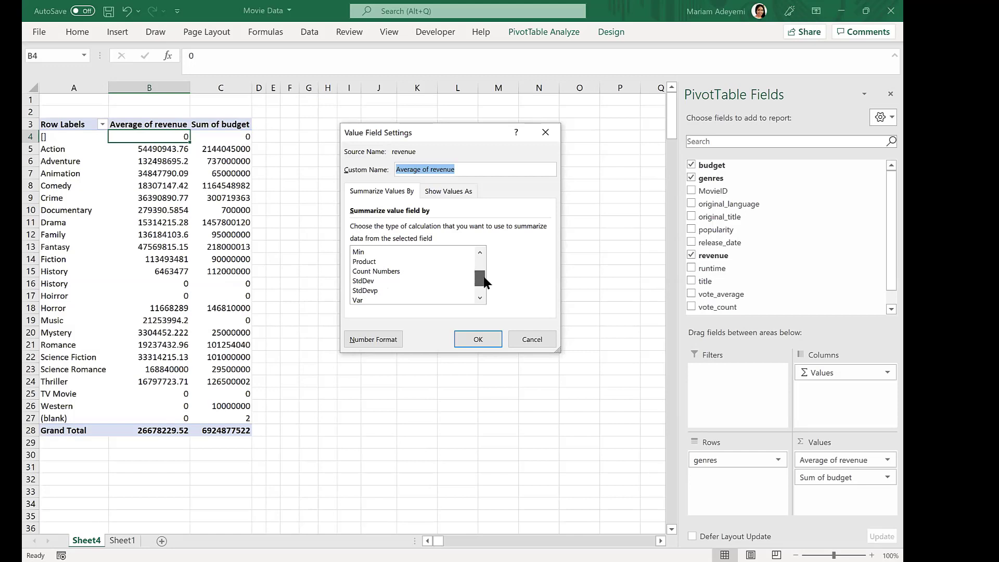
drag(484, 281, 485, 207)
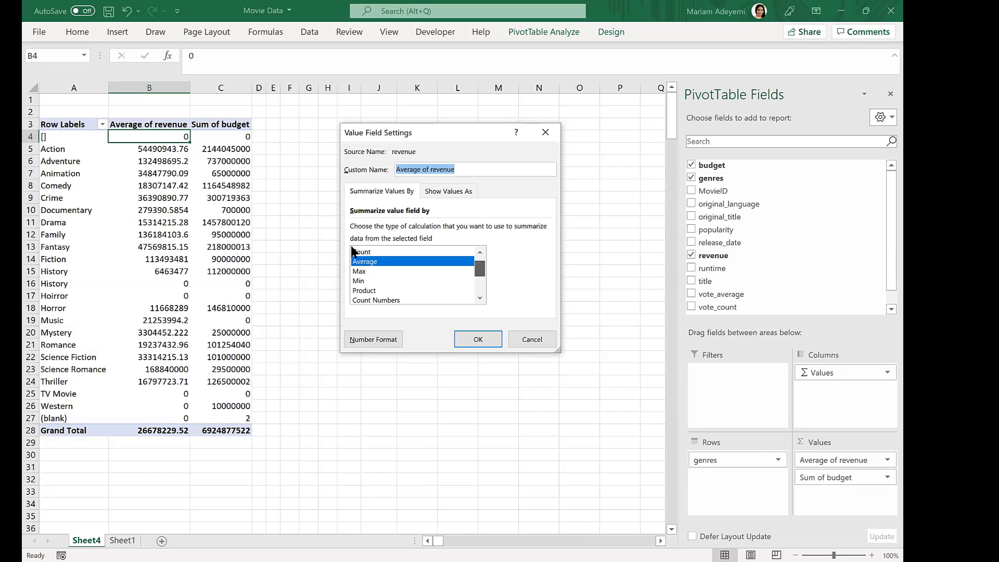
scroll(481, 269, up, 1)
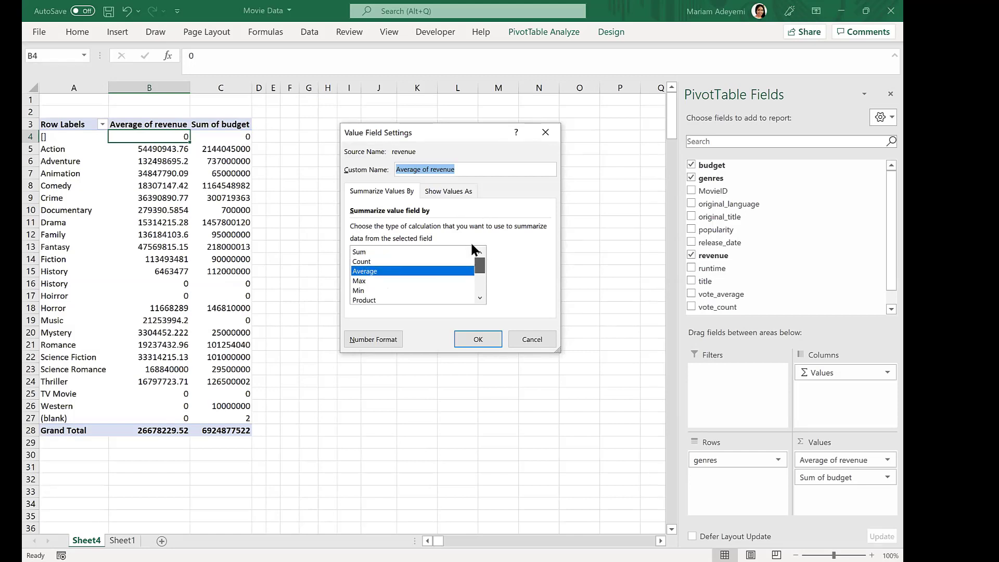
click(374, 251)
click(478, 339)
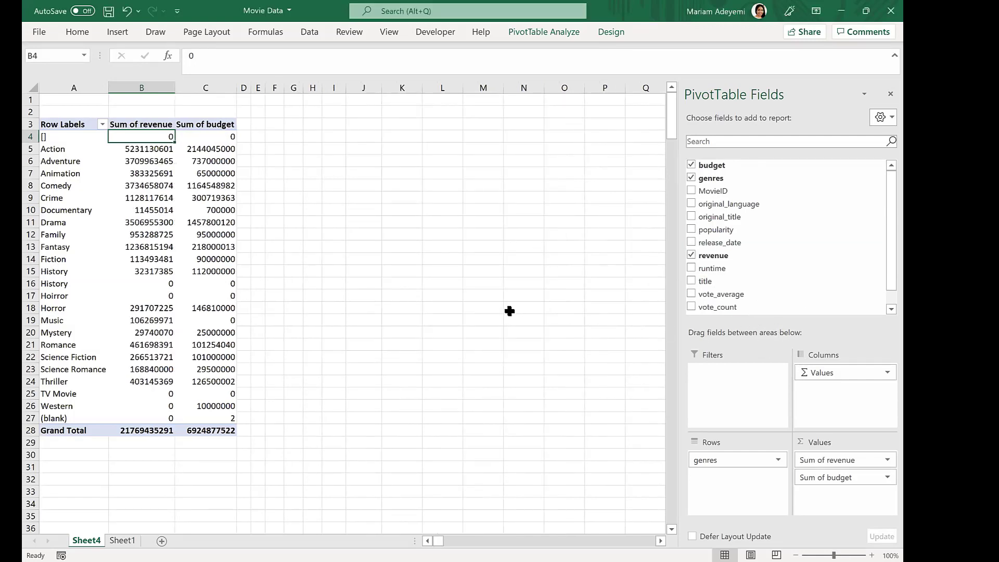
- Widen column D next to the PivotTable
click(557, 31)
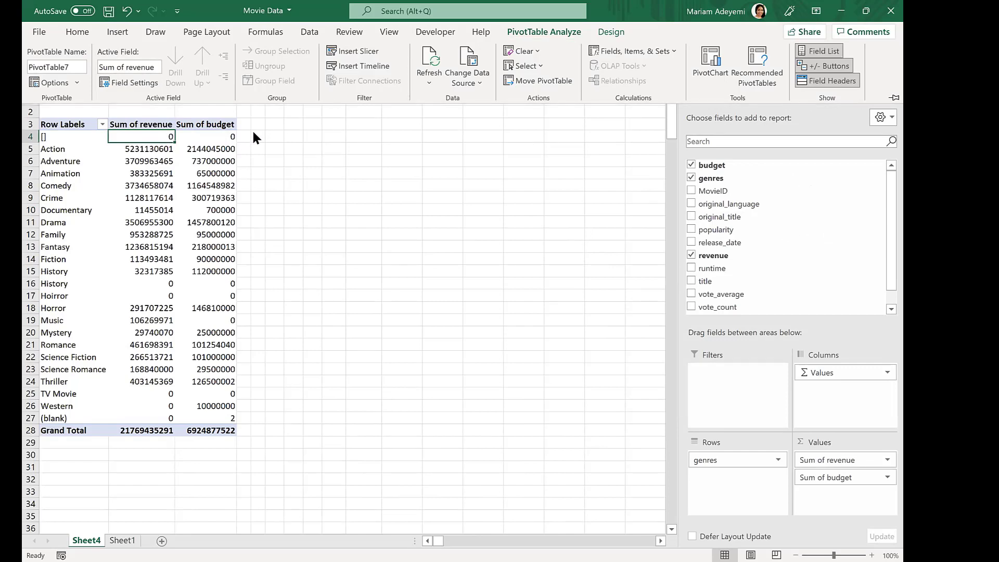
click(256, 108)
drag(251, 87, 291, 87)
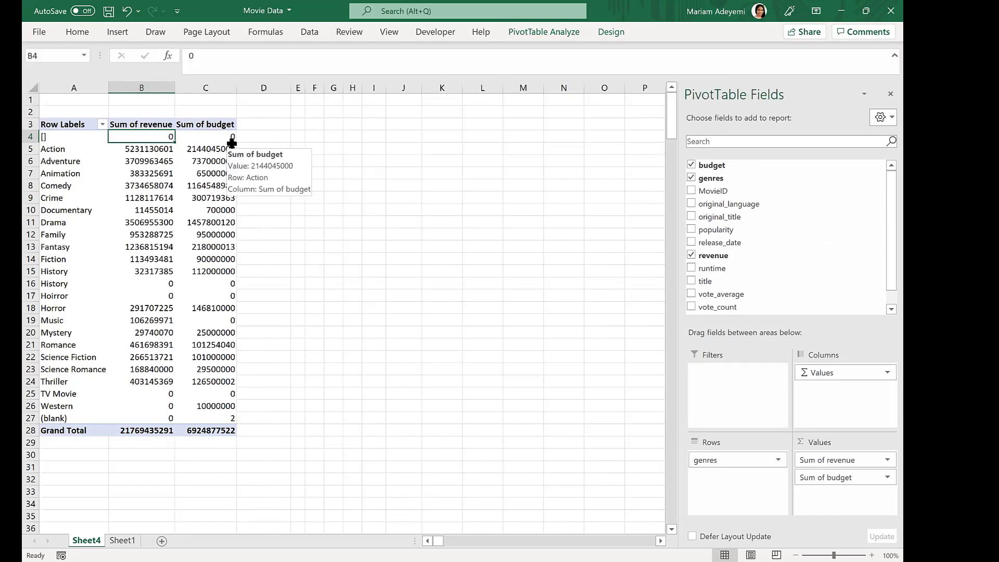
click(352, 136)
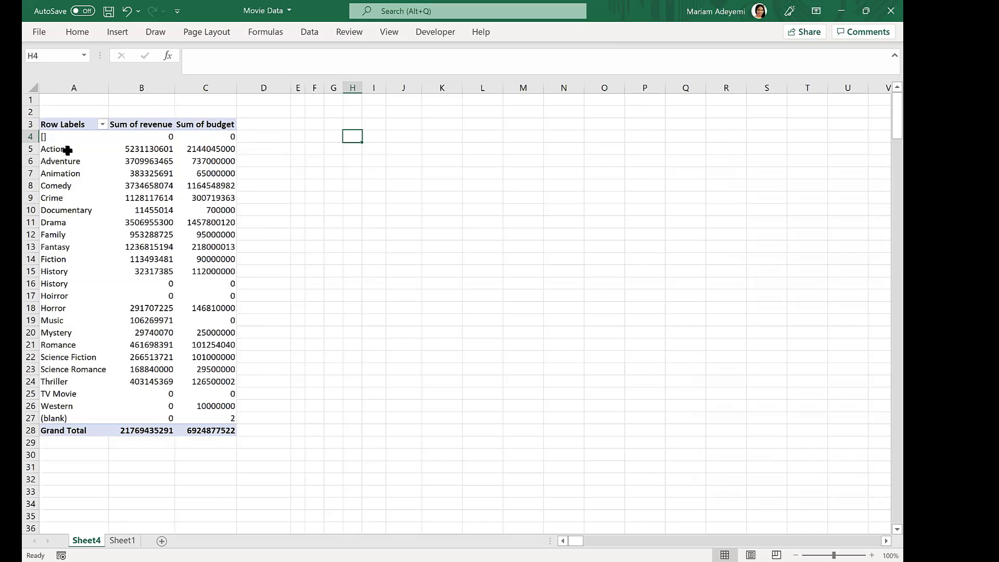
- Enter a formula in D5 subtracting the Action budget in C5 from the Action revenue in B5
click(156, 149)
click(253, 150)
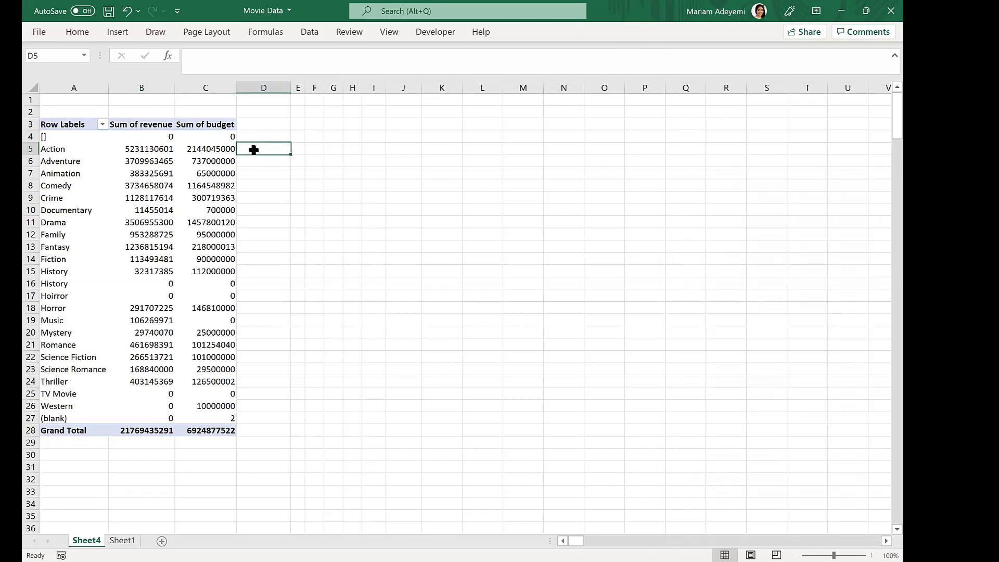
text(=)
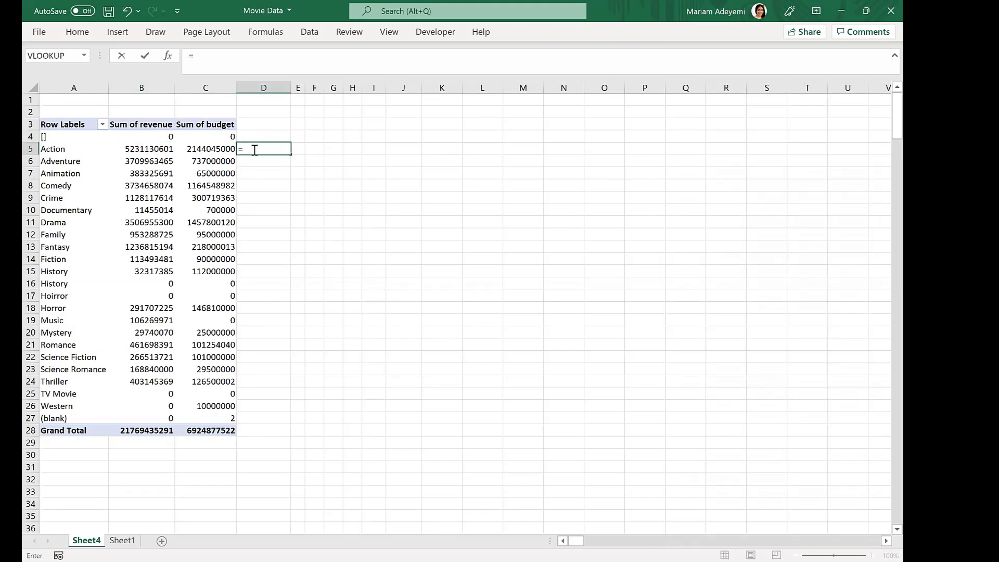
click(120, 150)
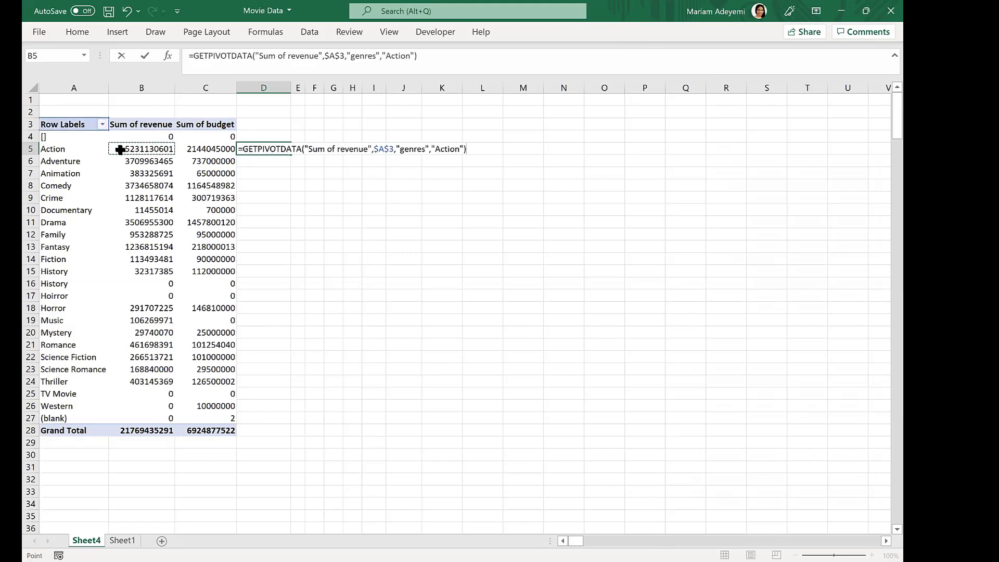
text(-)
click(214, 150)
key(Return)
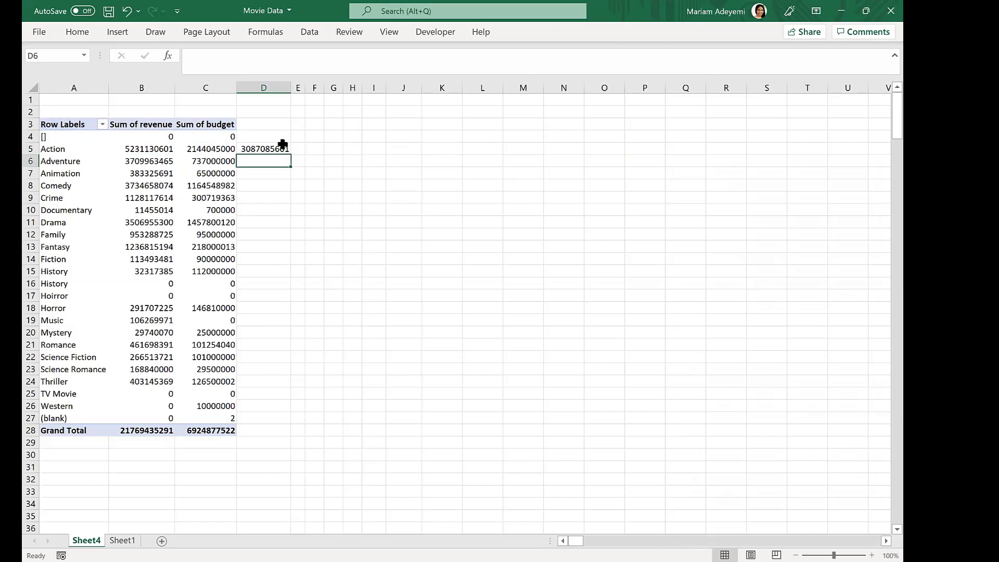
- Autofit column D to the formula and clear the formula from D5
click(284, 145)
double_click(292, 86)
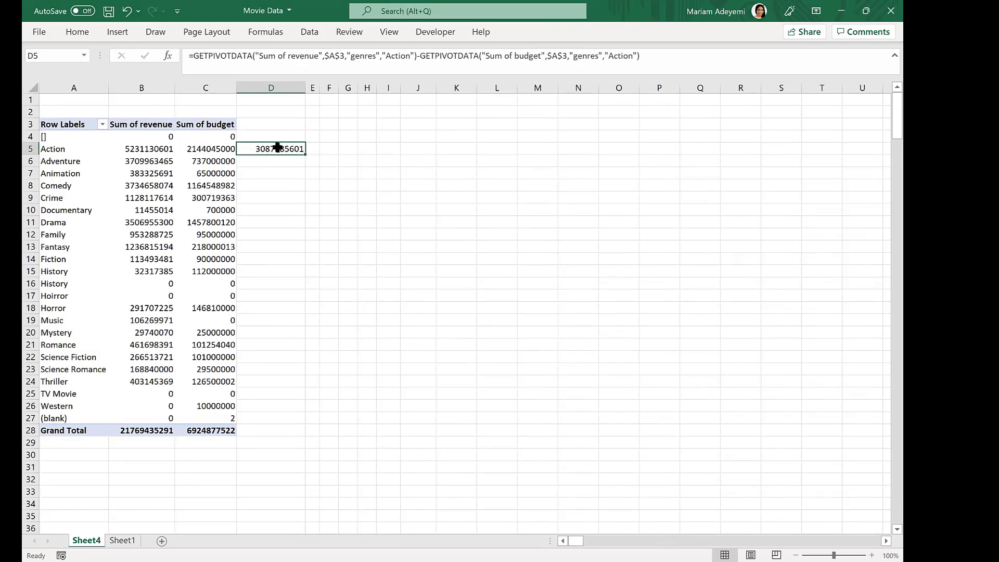
key(Delete)
click(215, 157)
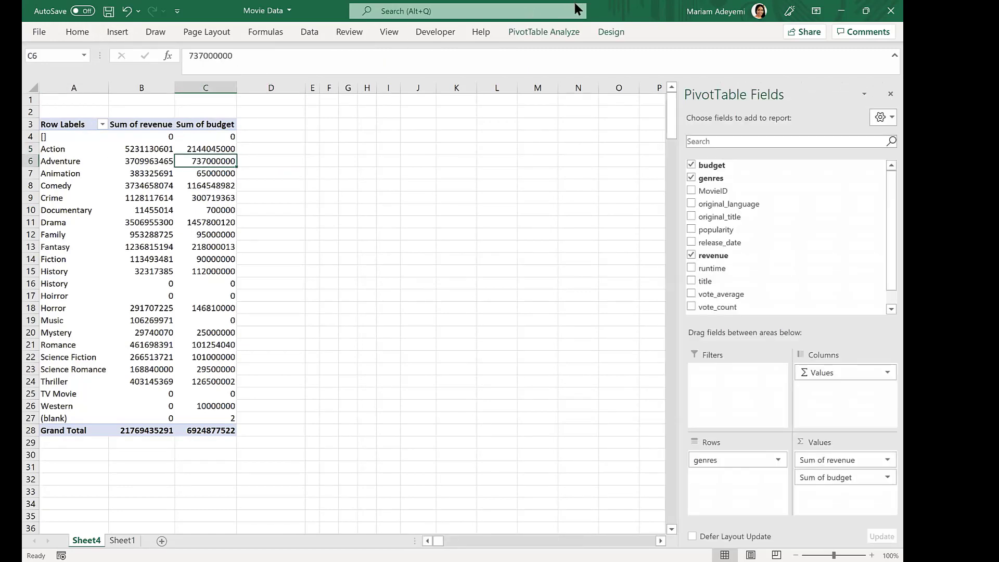
- Start inserting a calculated field for the PivotTable and name it Gross Profit
click(537, 33)
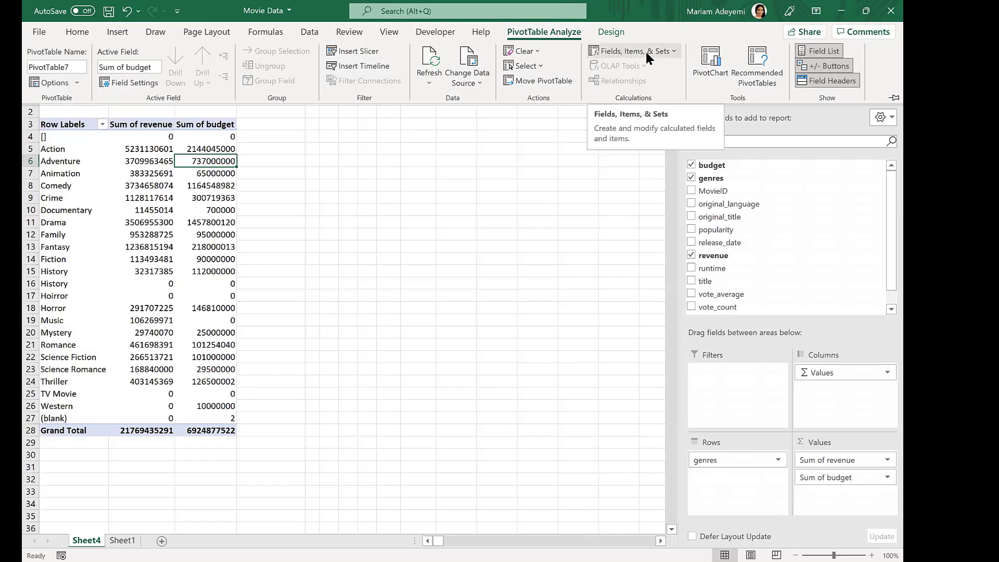
click(612, 52)
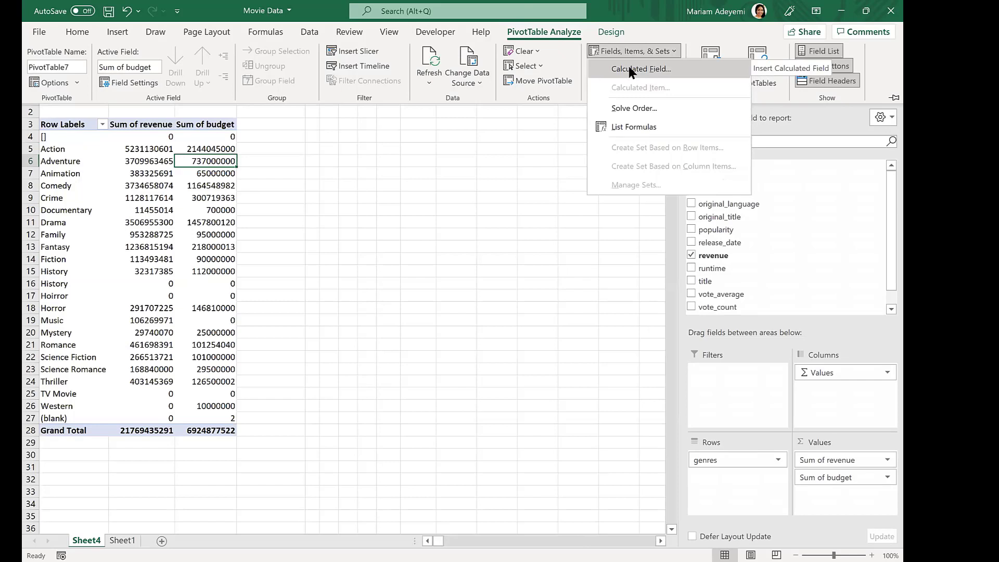
click(620, 66)
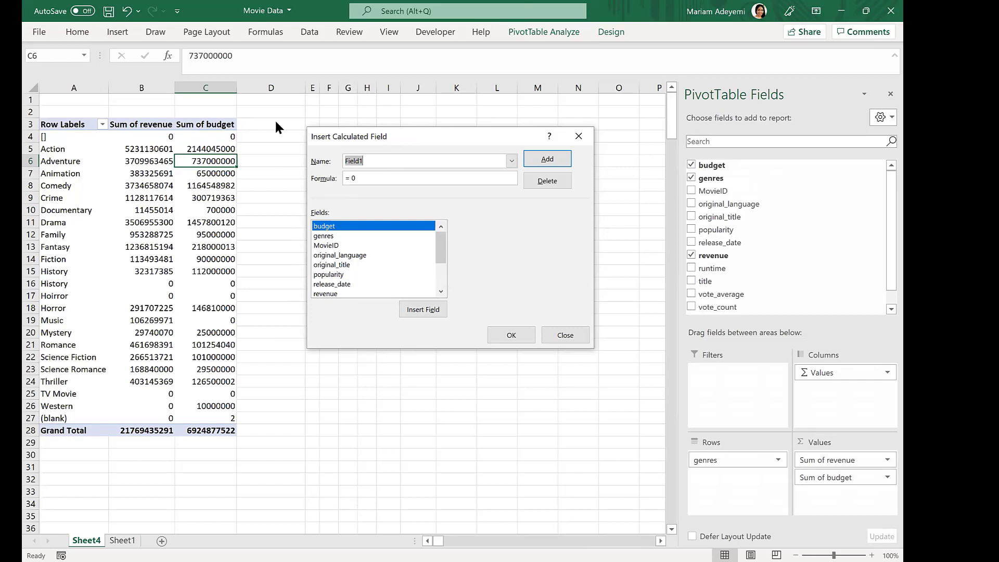
text(Profit)
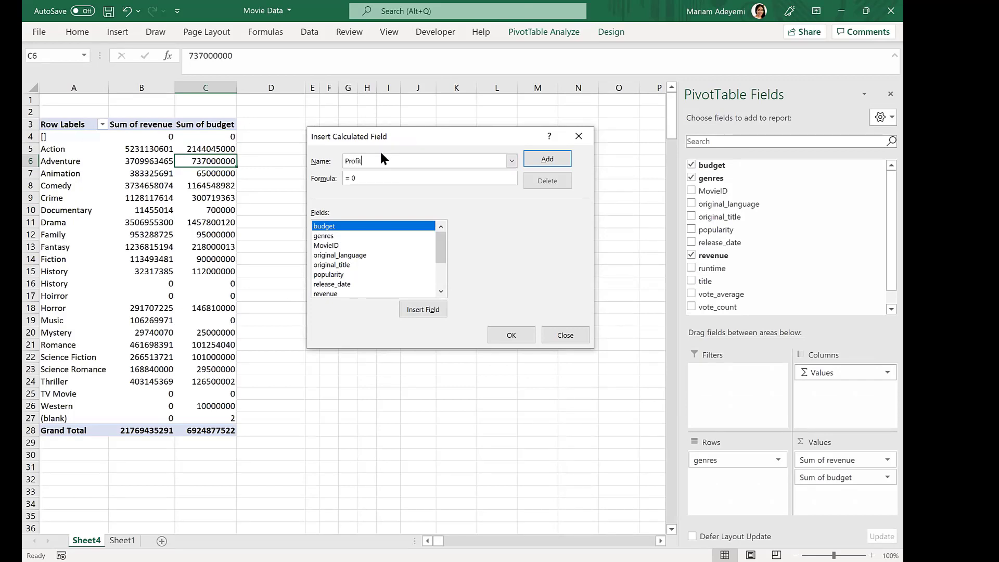
key(BackSpace)
key(BackSpace)
key(BackSpace)
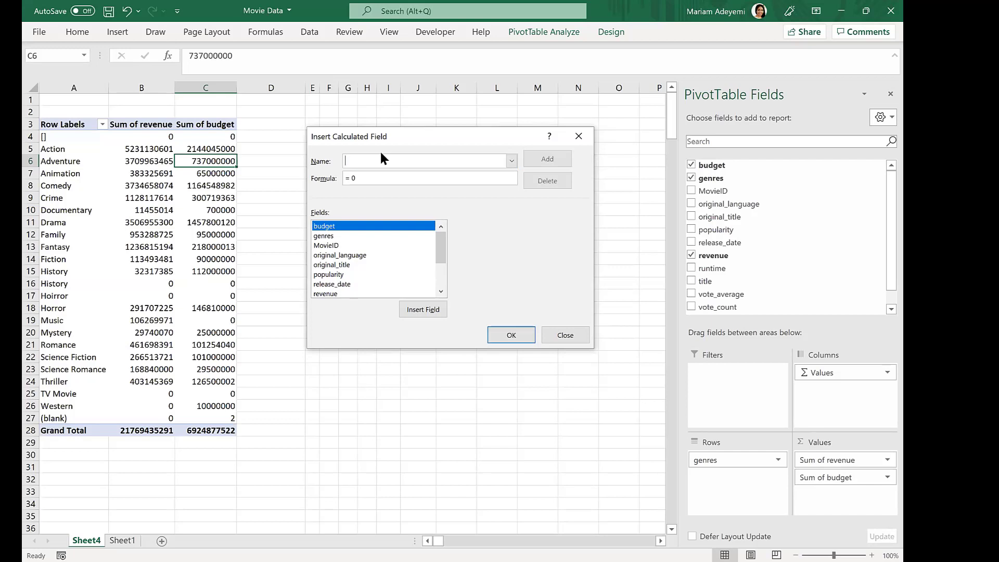
text(Gross Profit)
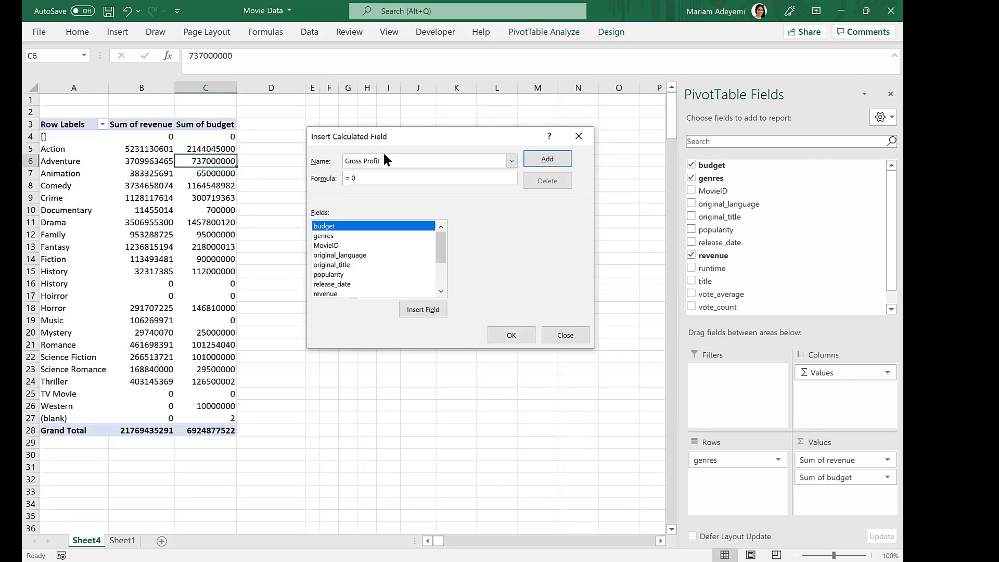
- Define the Gross Profit formula as revenue minus budget and add the field to the PivotTable
click(386, 175)
drag(437, 238, 438, 255)
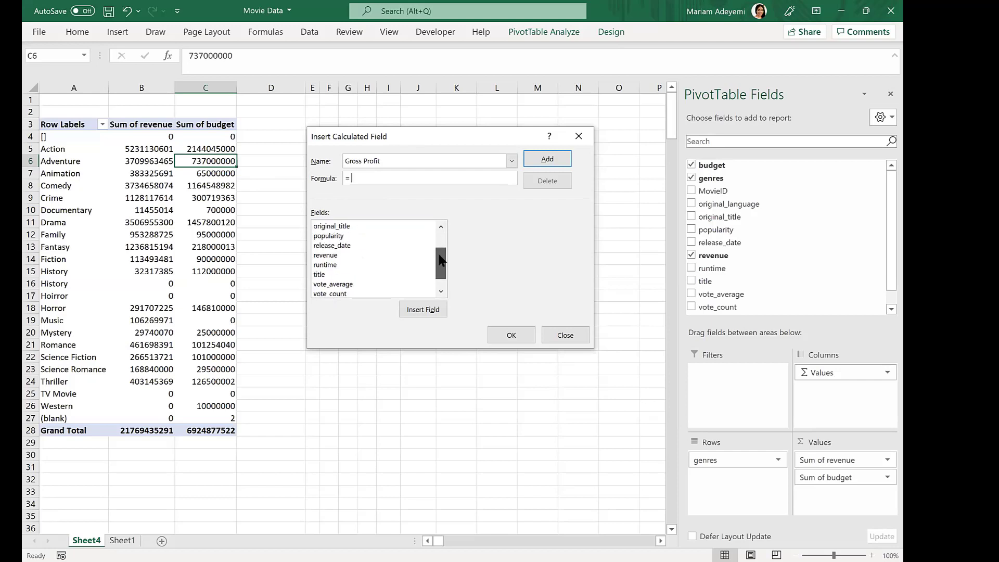
click(327, 255)
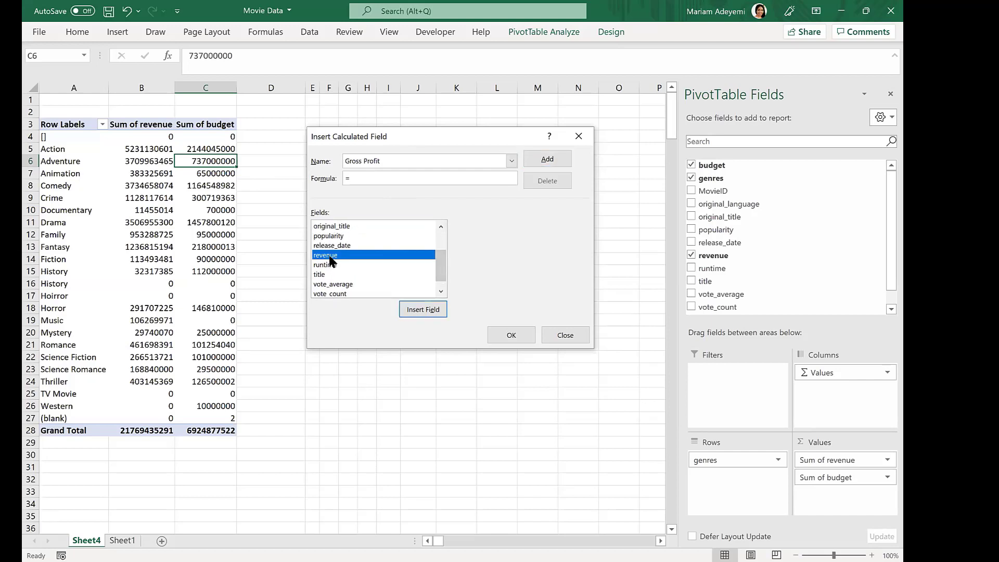
click(420, 310)
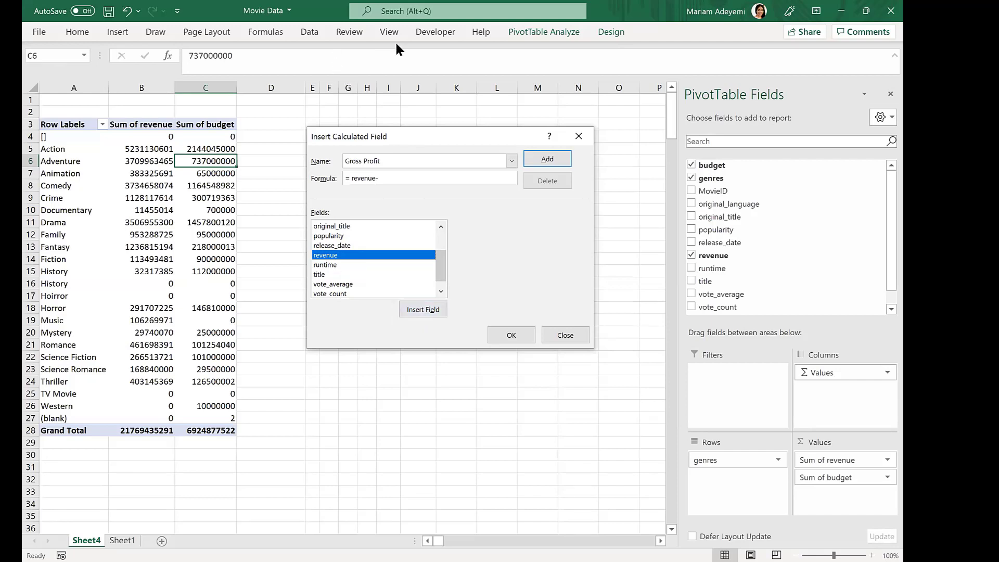
click(399, 173)
text(-)
drag(438, 263, 445, 237)
click(328, 228)
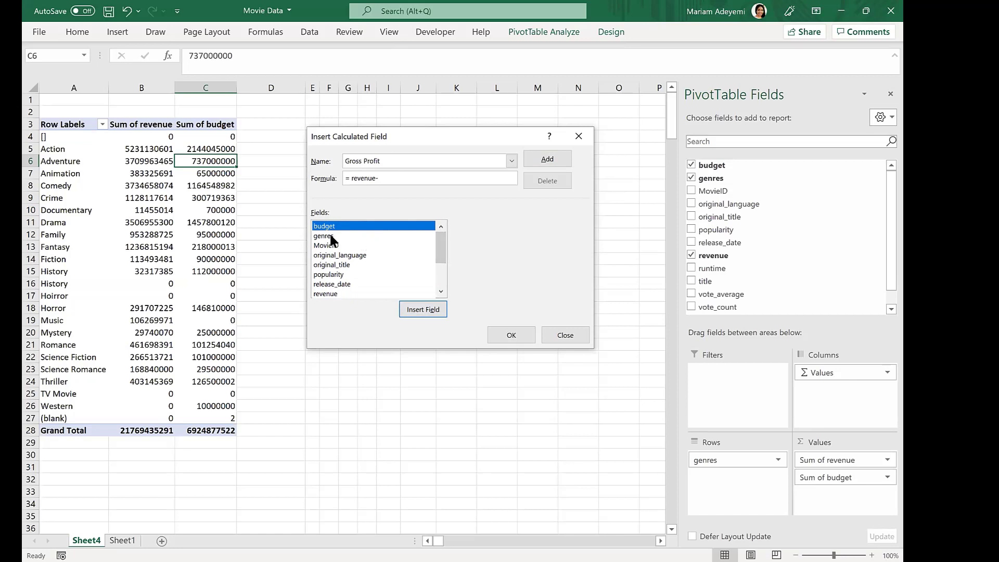
click(428, 308)
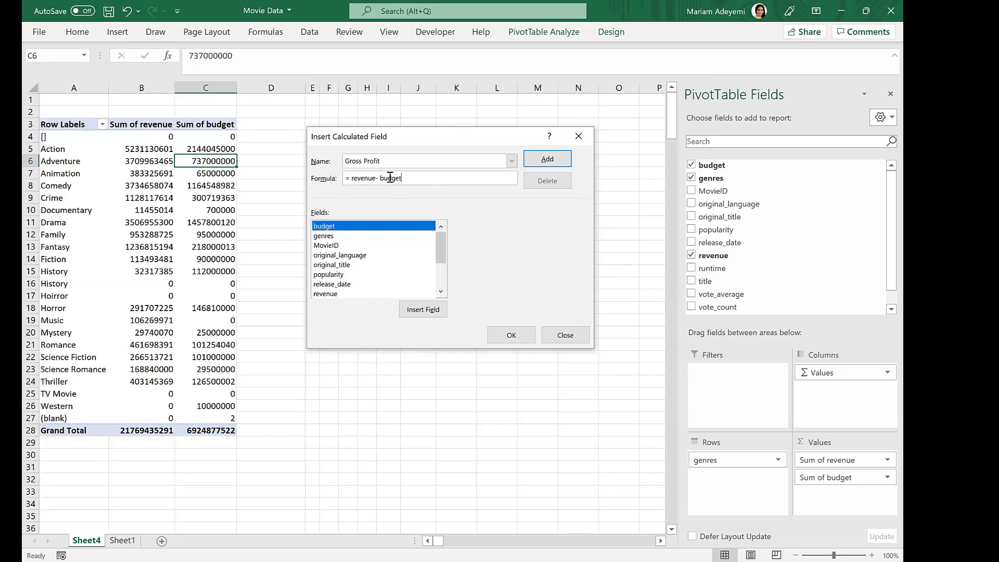
click(548, 159)
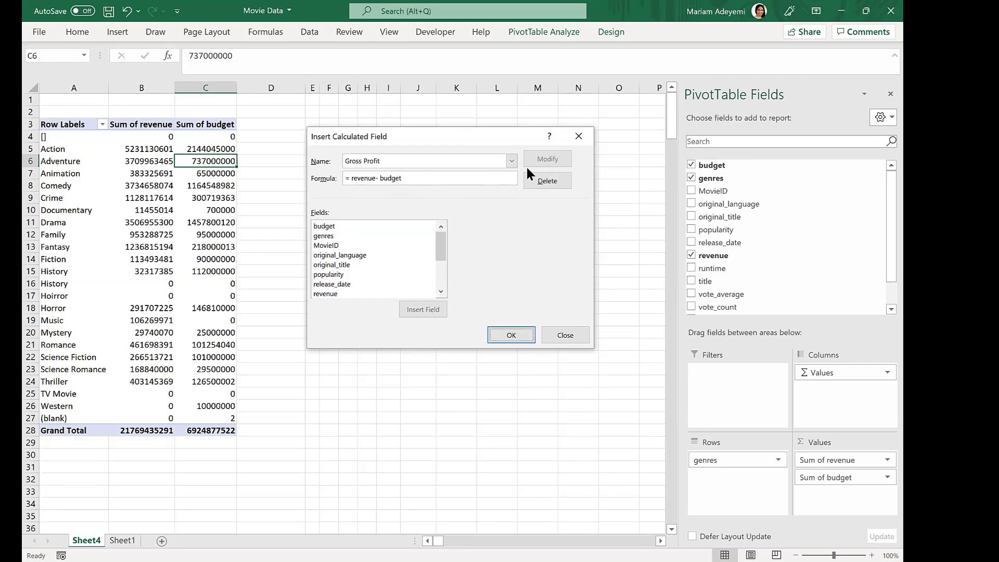
click(512, 336)
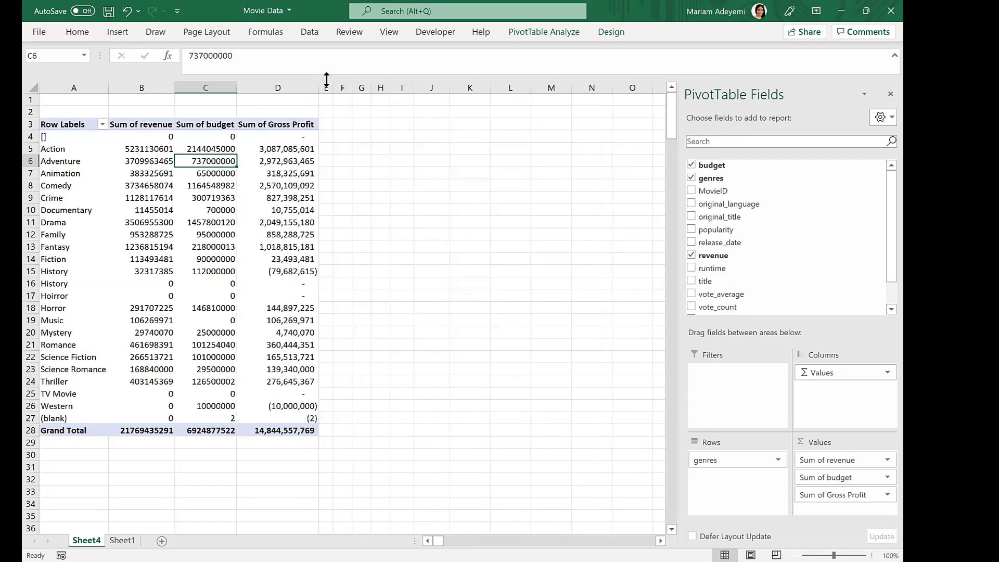
- Autofit column D to fit the Sum of Gross Profit values
double_click(316, 89)
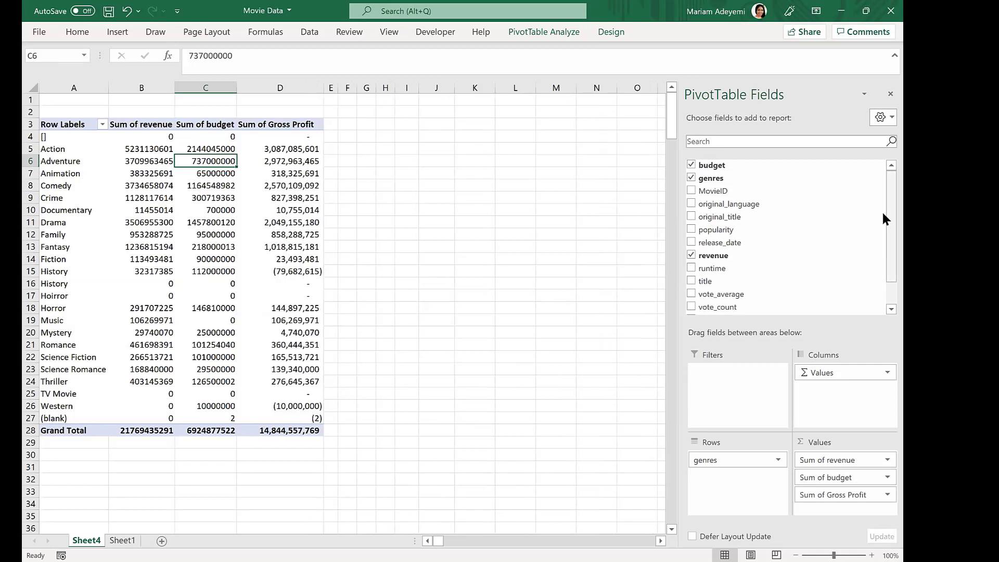
scroll(881, 210, down, 2)
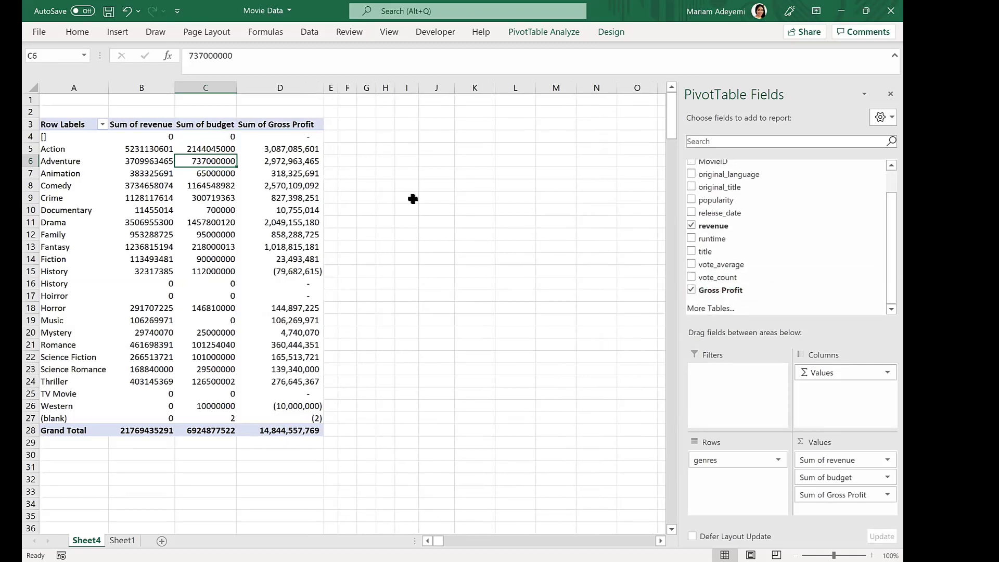
click(304, 150)
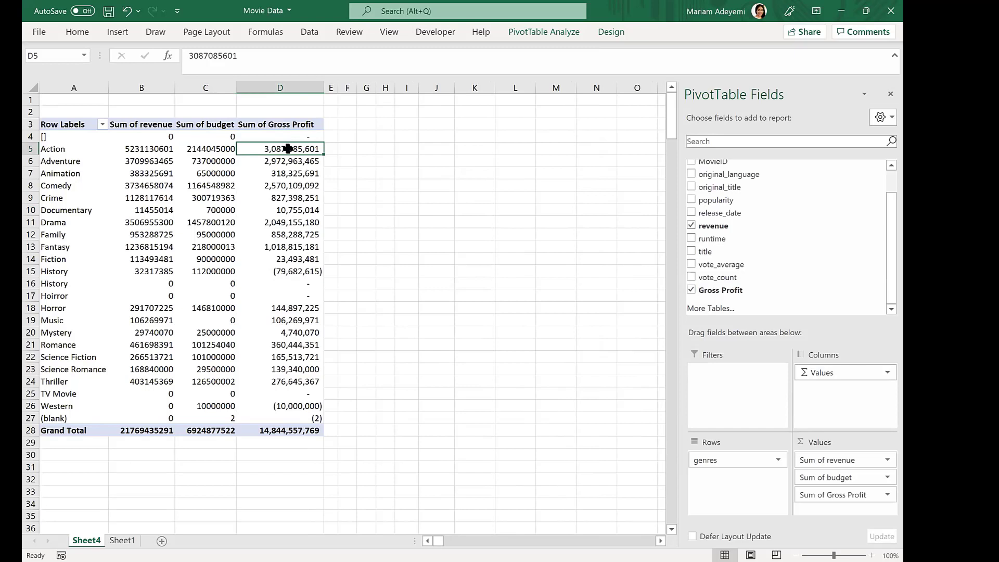
- Enter a formula in F5 subtracting the Action budget in C5 from the Action revenue in B5
click(347, 149)
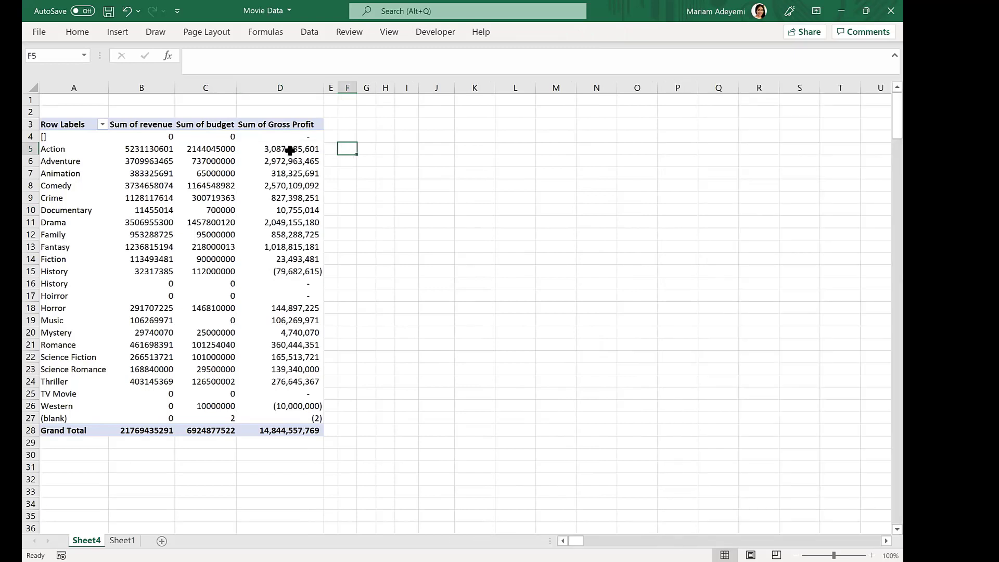
text(=)
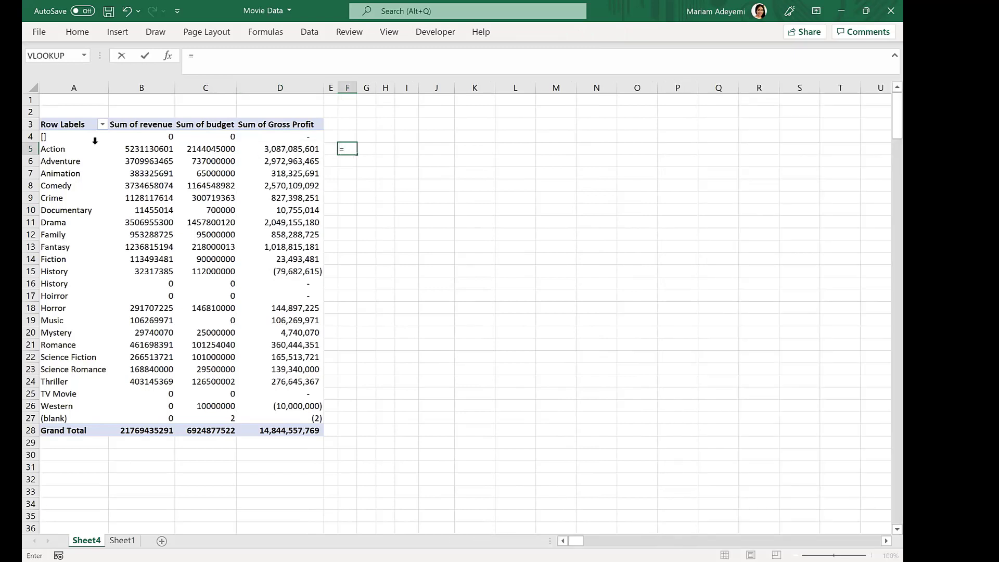
click(150, 149)
text(-)
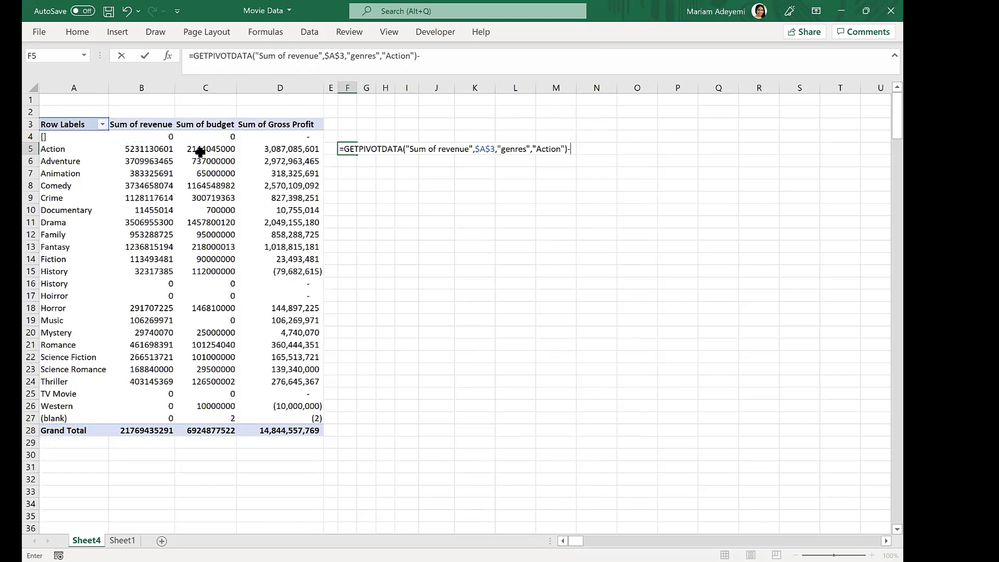
click(217, 151)
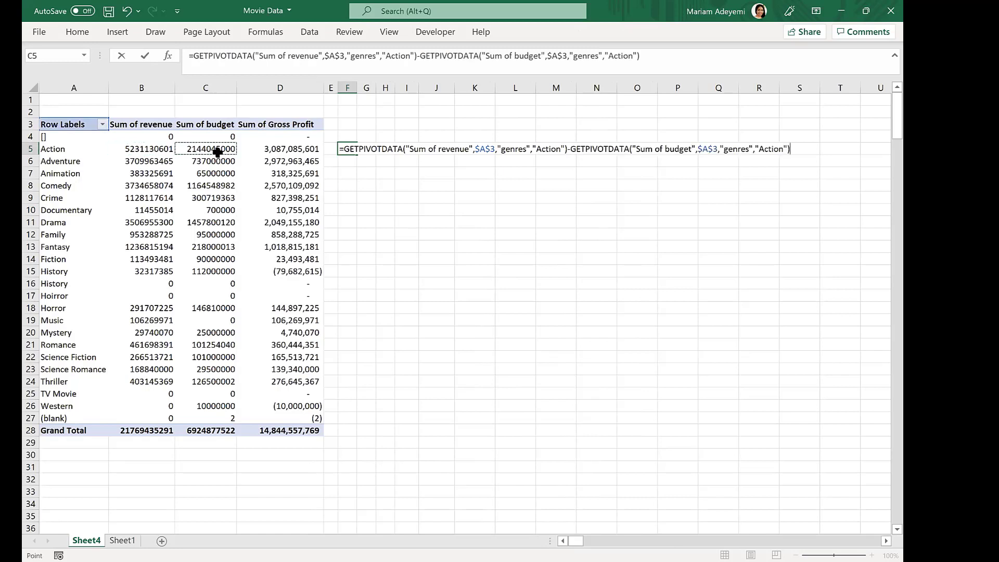
key(Return)
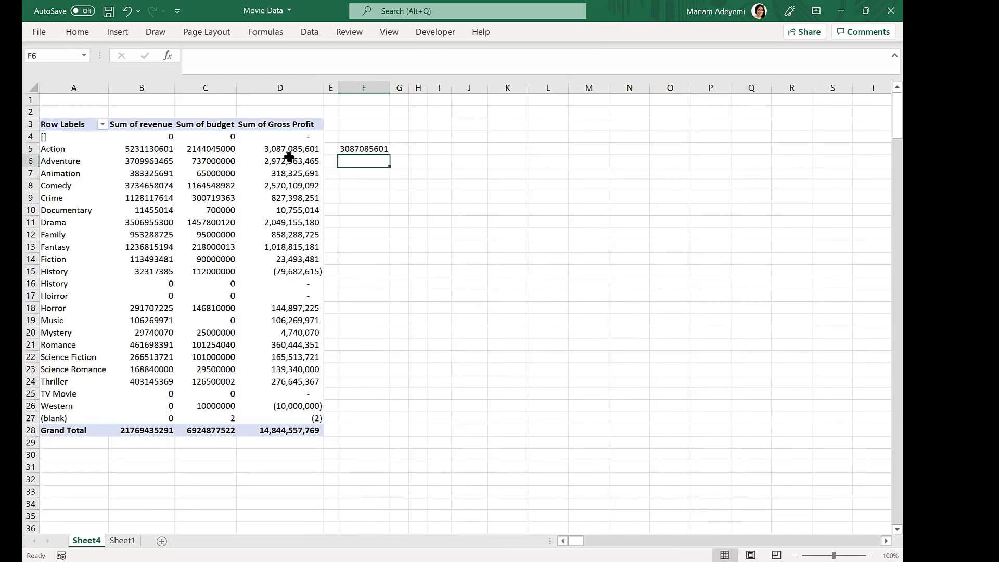
- Apply comma number formatting to F5, then clear the formula from F5
click(362, 146)
click(78, 31)
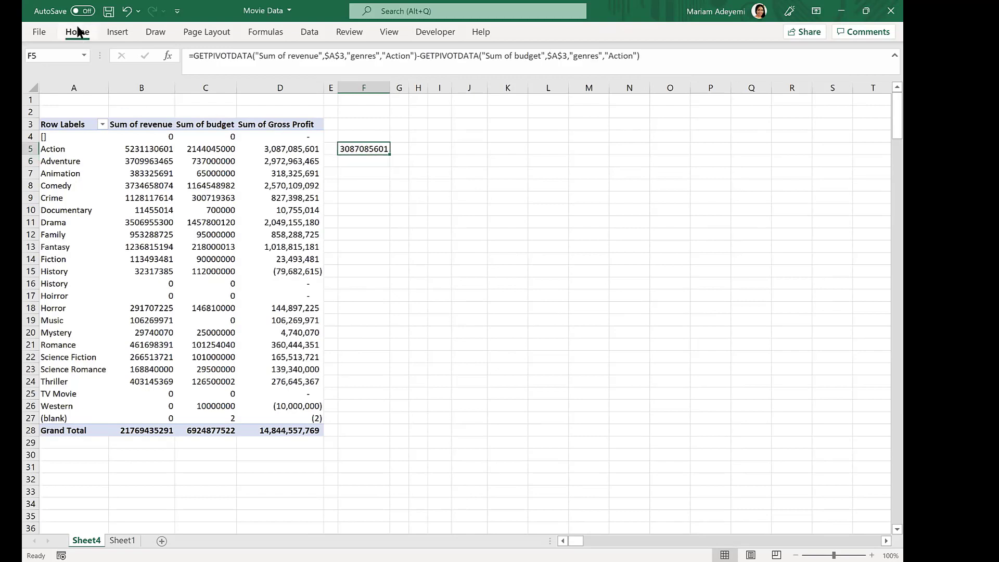
click(455, 76)
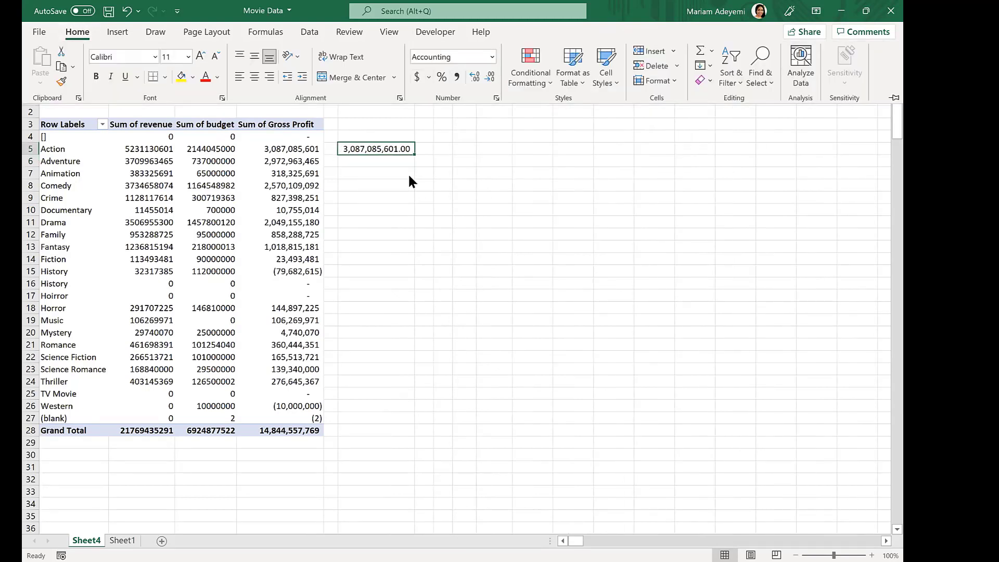
click(295, 156)
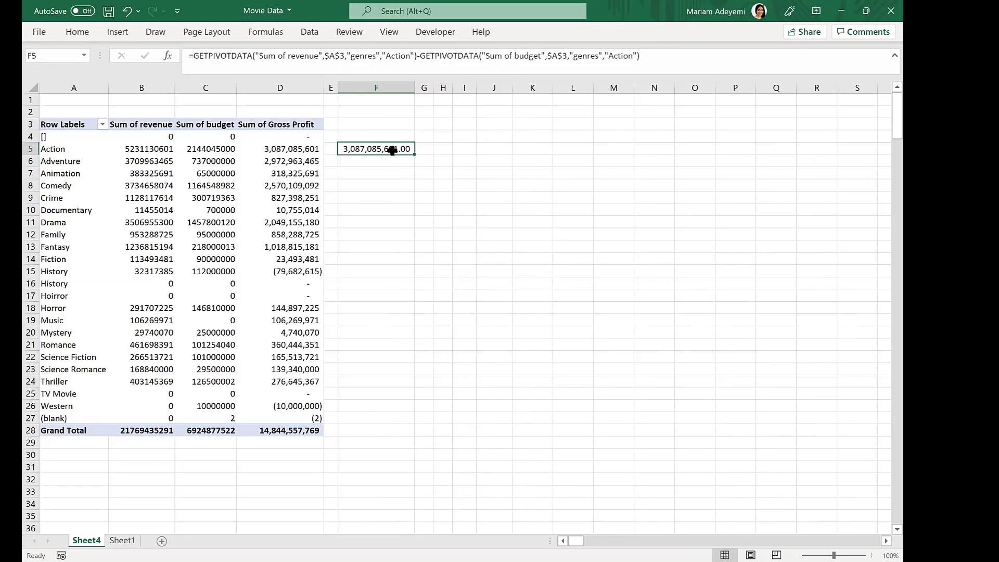
key(Delete)
- Show the Gross Profit values as % of Grand Total
click(257, 158)
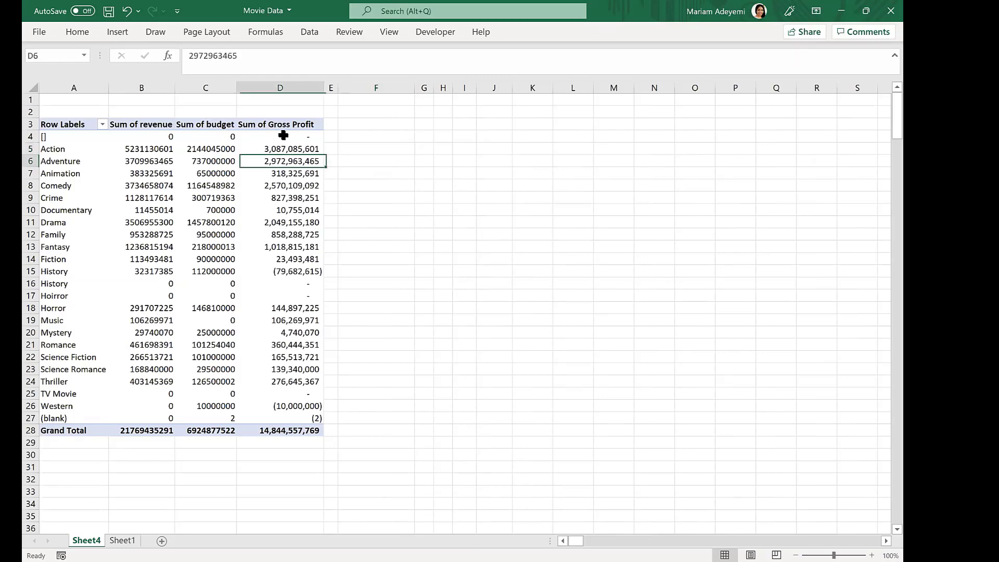
click(493, 160)
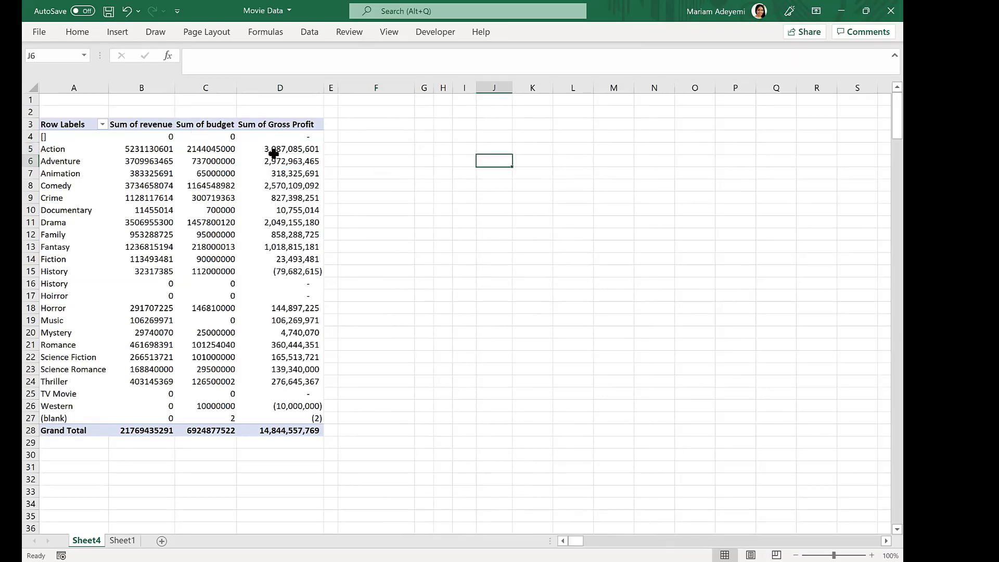
click(297, 149)
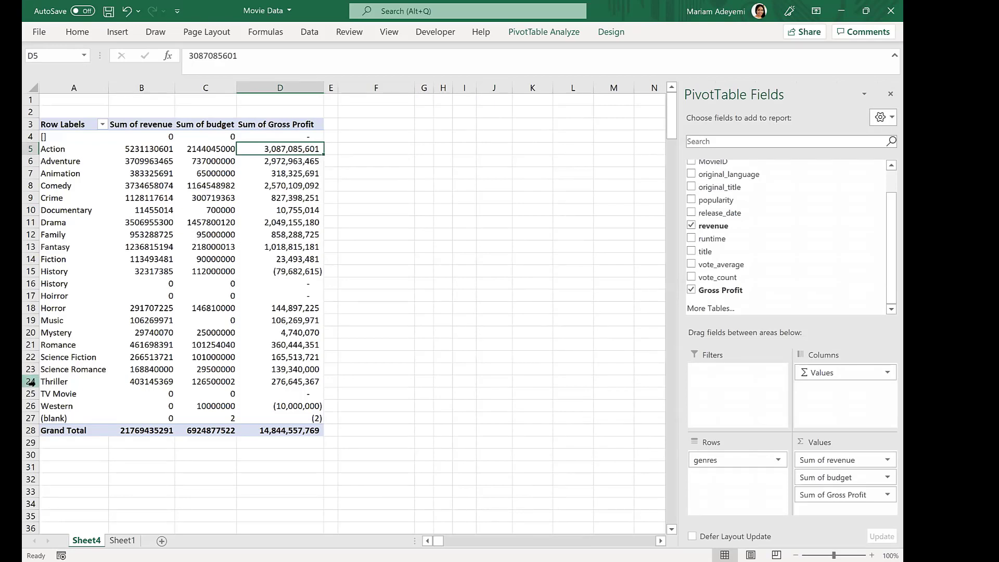
right_click(302, 148)
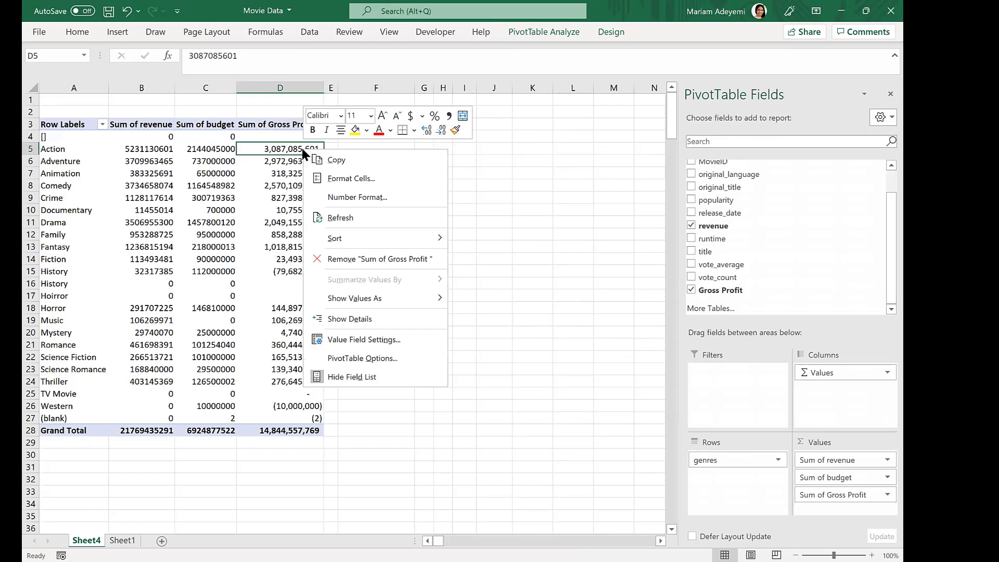
click(395, 297)
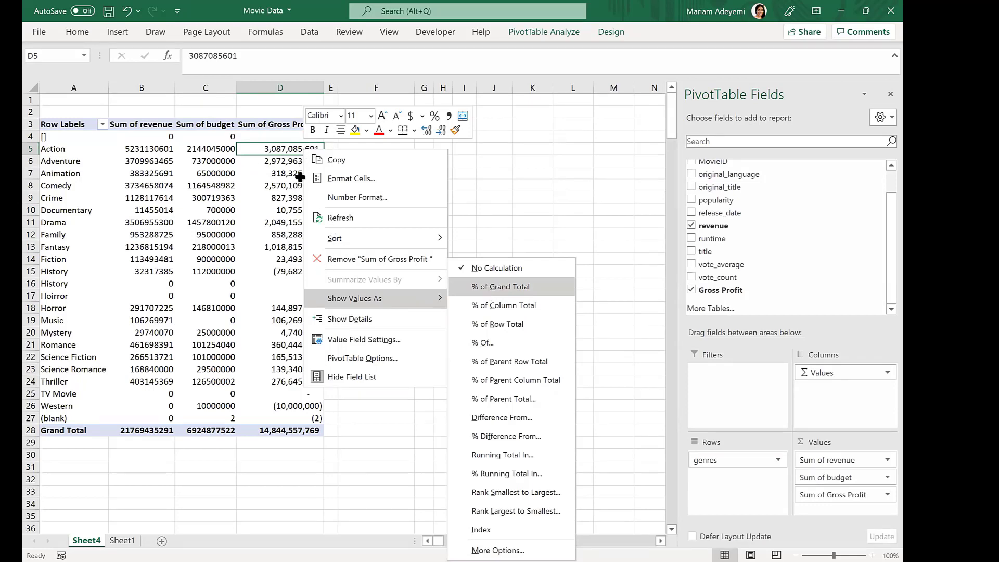
key(Return)
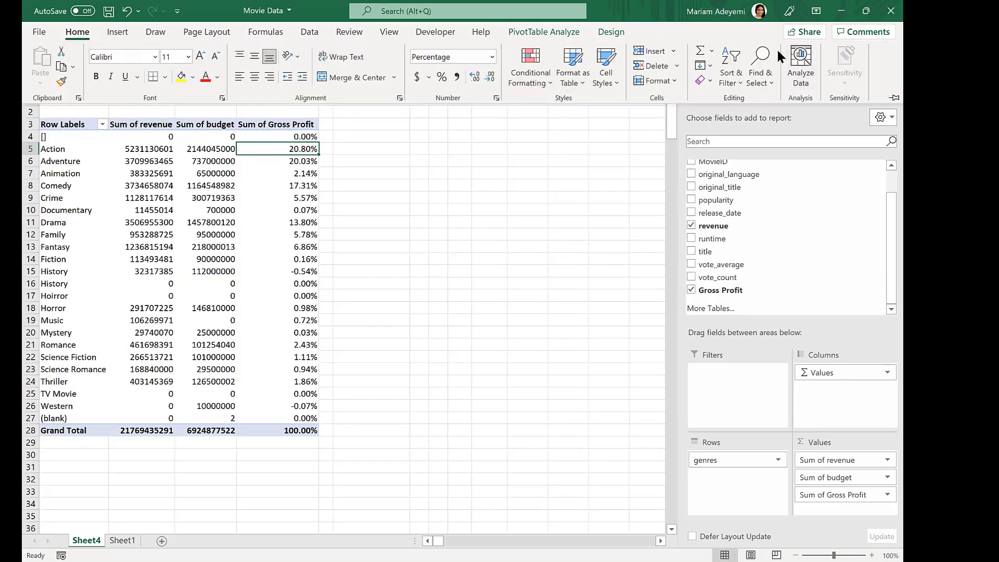
- Sort the genres by Gross Profit from largest to smallest
click(739, 78)
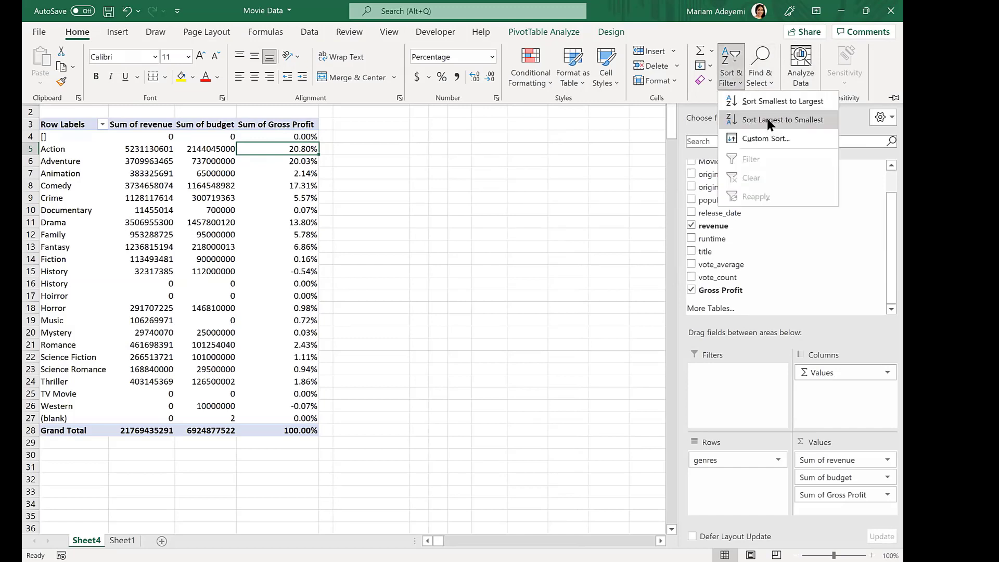
click(768, 121)
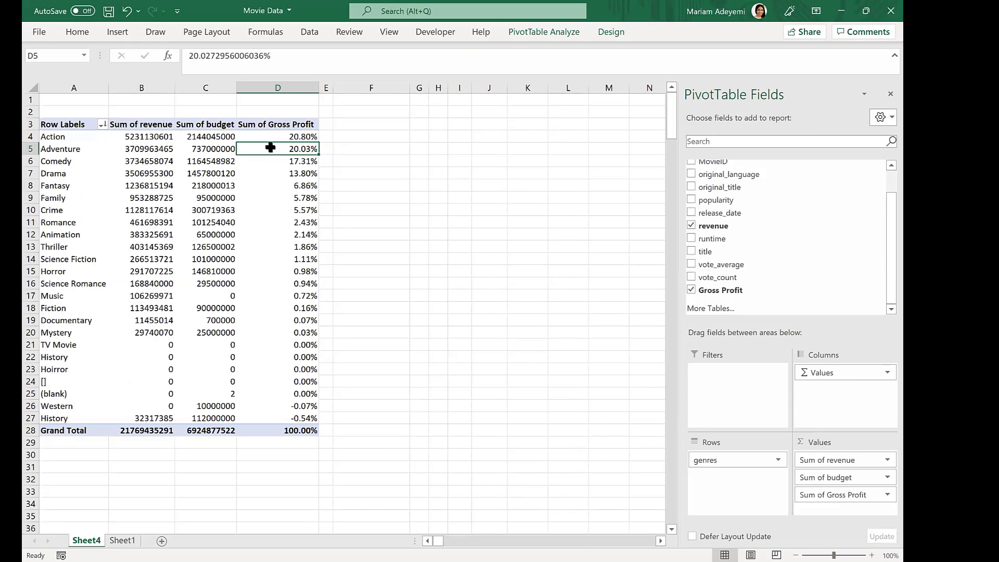
click(375, 136)
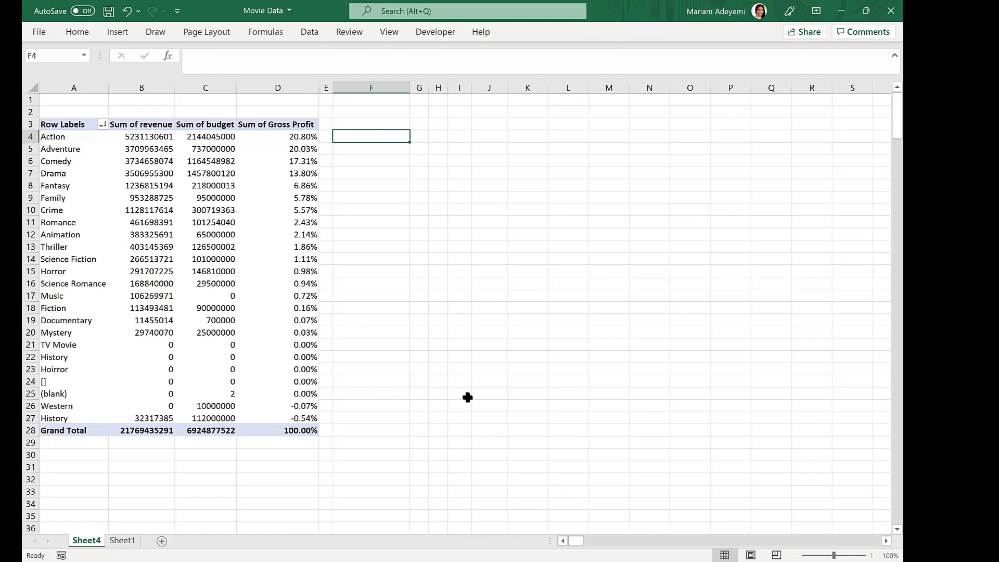